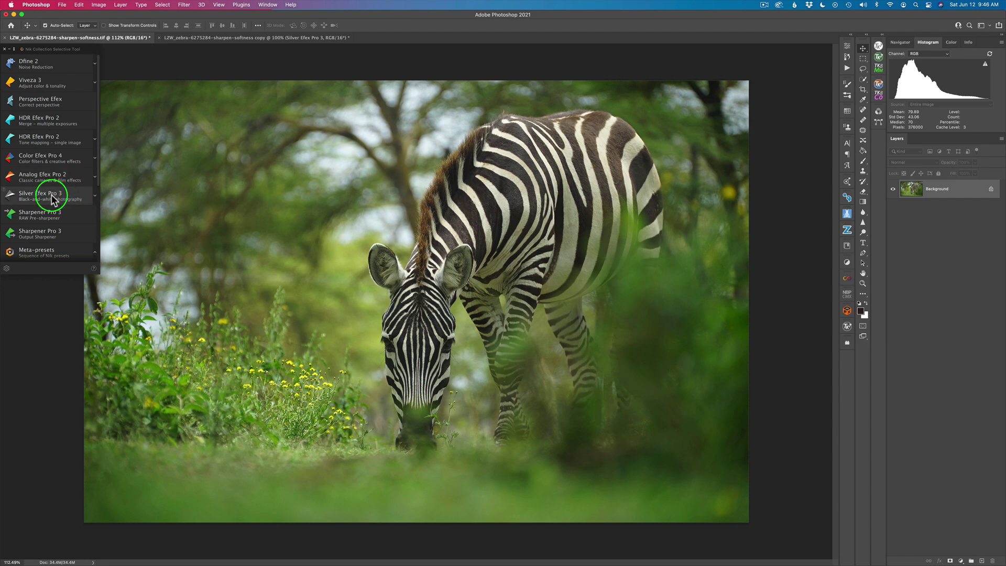
Step: Launch Silver Efex Pro 3 on the zebra photo from the Nik Selective Tool panel
left_click(62, 5)
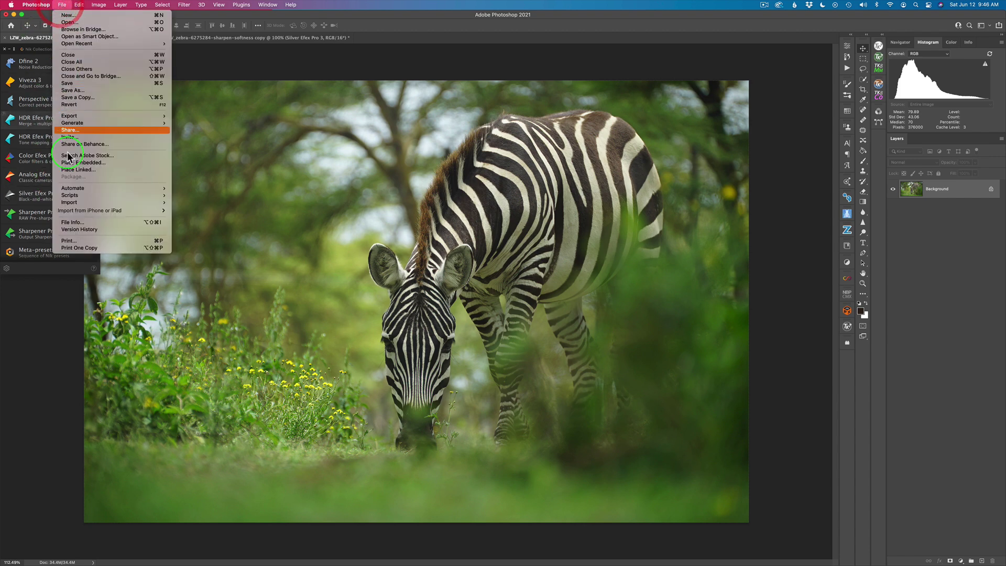
mouse_move(80, 193)
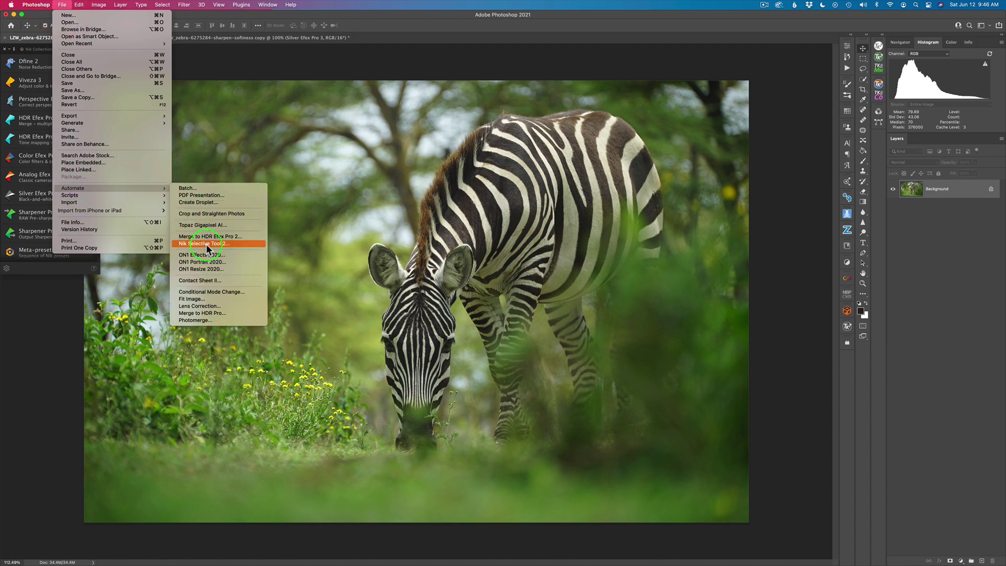
left_click(247, 74)
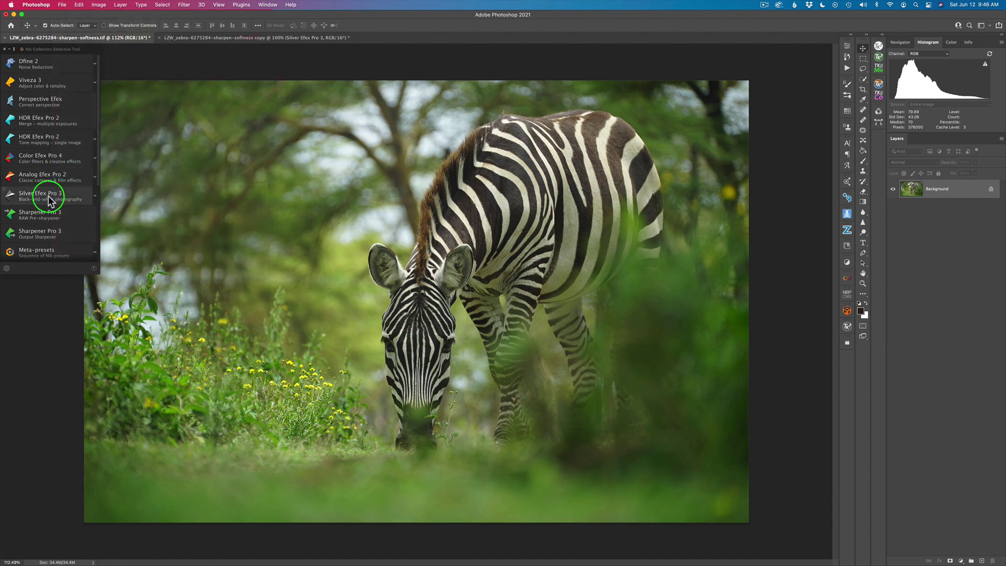
left_click(48, 198)
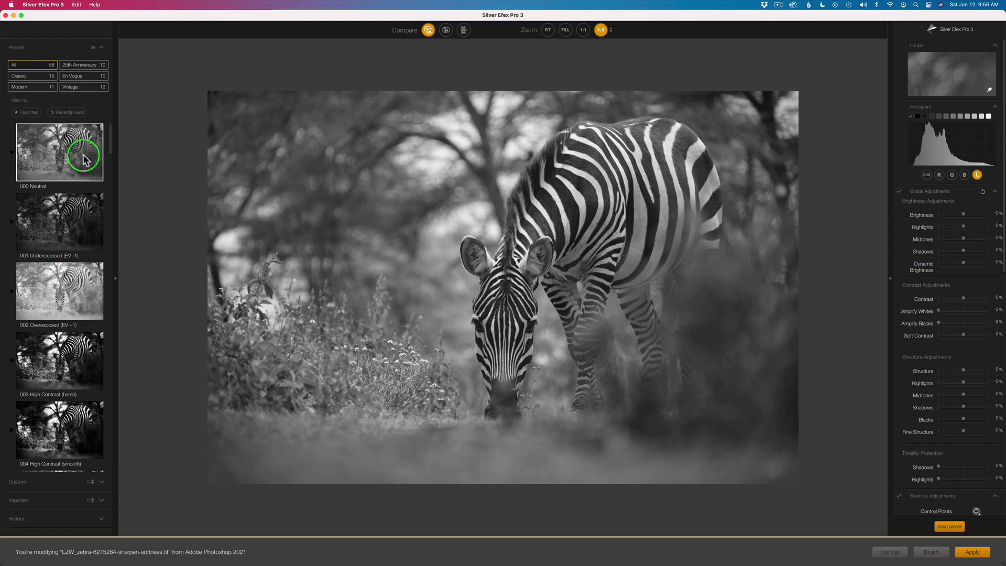
Step: Apply the 001 Underexposed (EV -1) preset to darken the black-and-white zebra
left_click(75, 210)
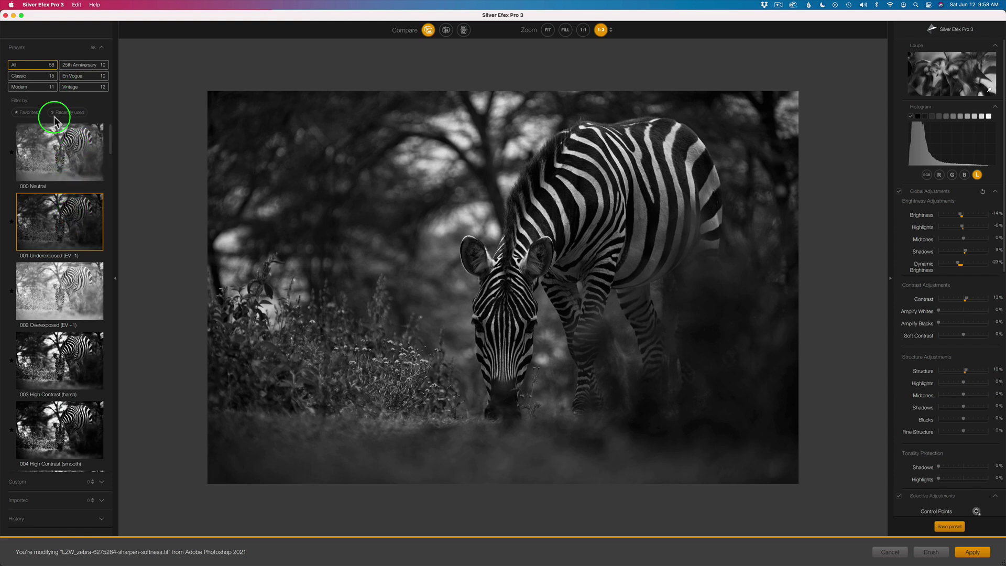
left_click(62, 221)
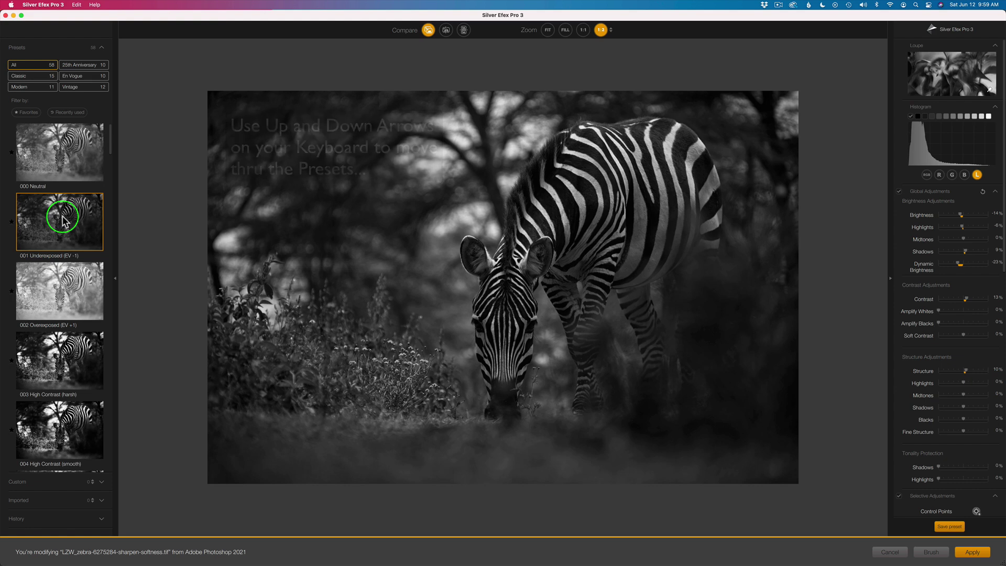
Step: Step through the presets from 002 Overexposed down to 020 Fine Art (high key, framed)
key("Down")
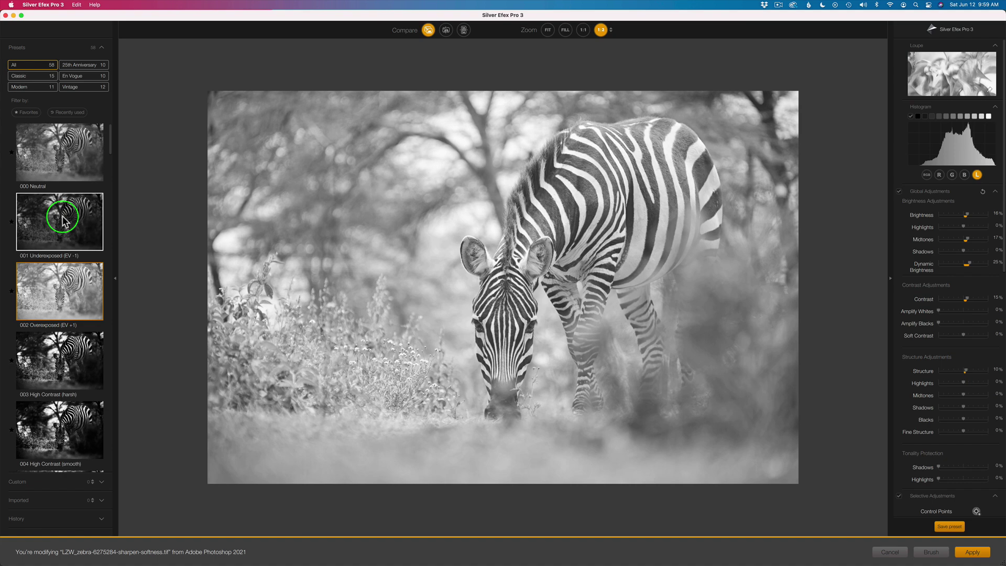
key("Down")
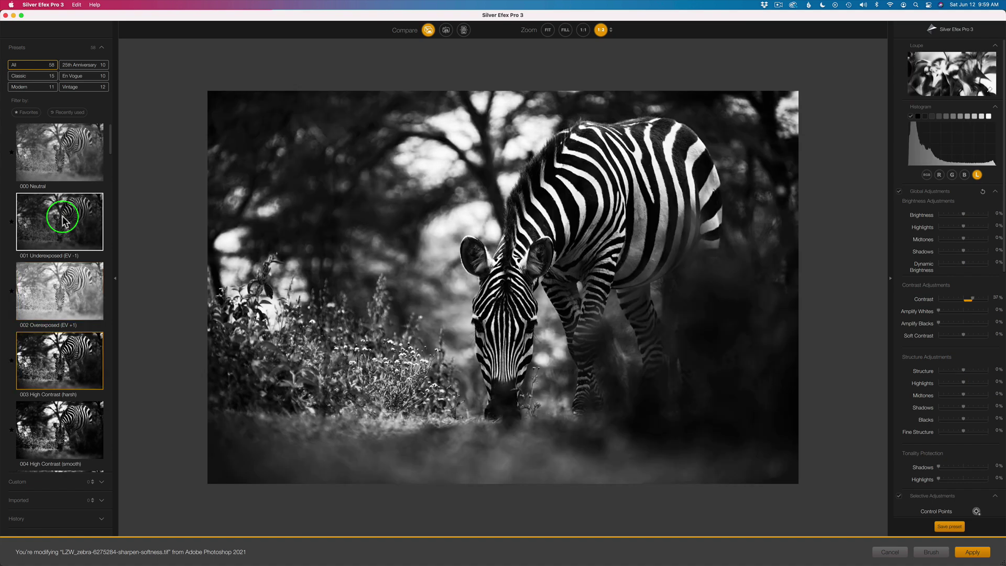
key("Down")
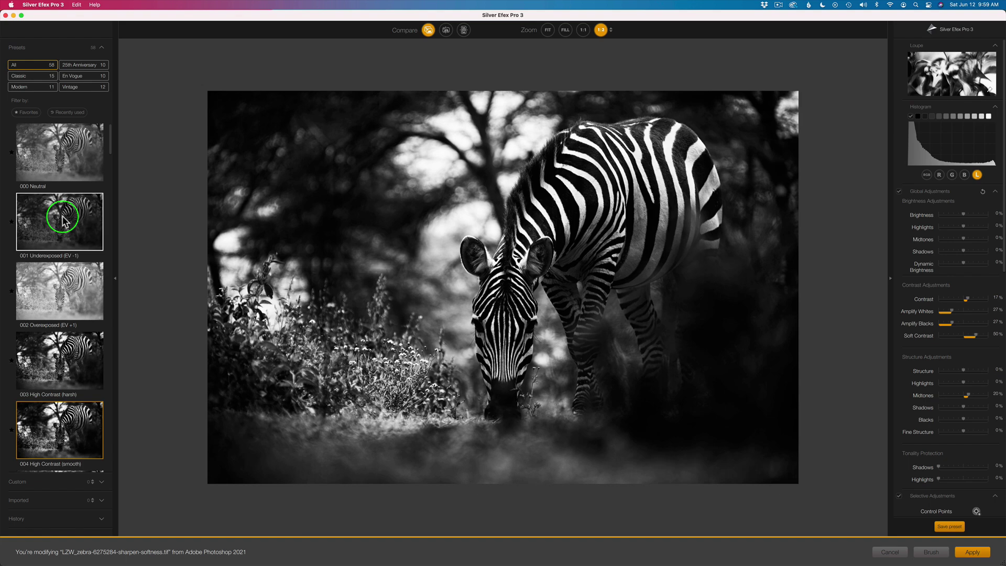
key("Down")
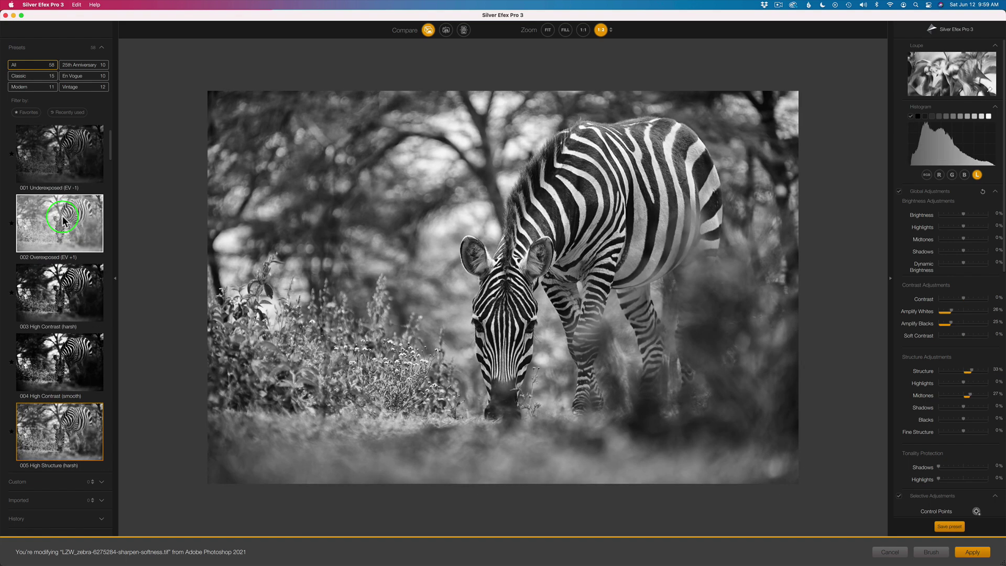
key("Down")
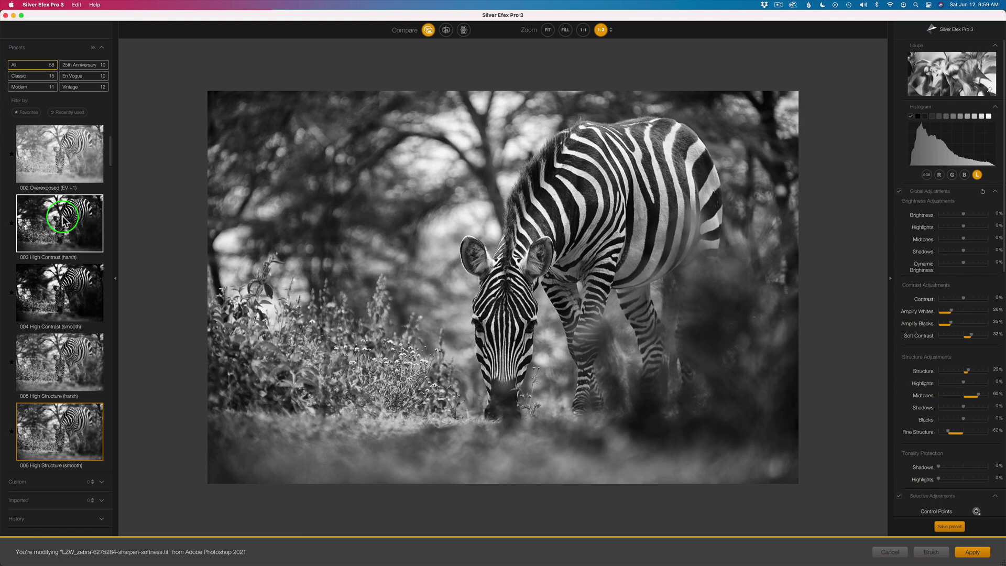
key("Down")
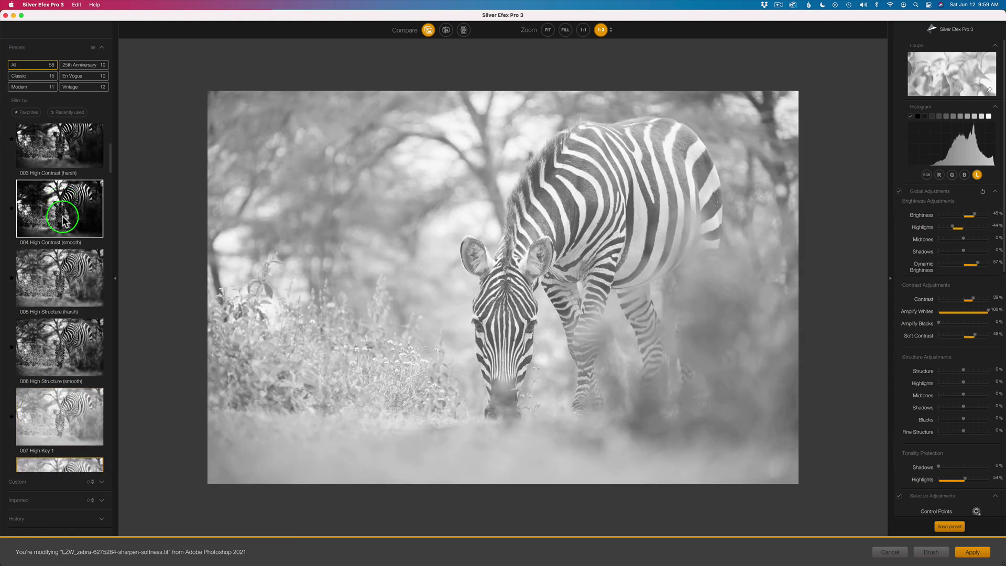
key("Down")
key("Down")
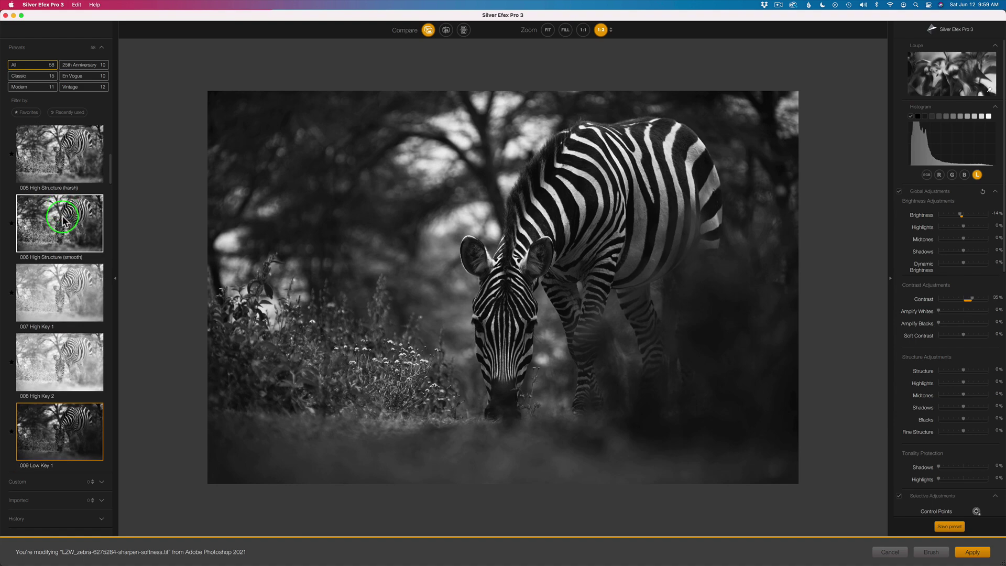
key("Down")
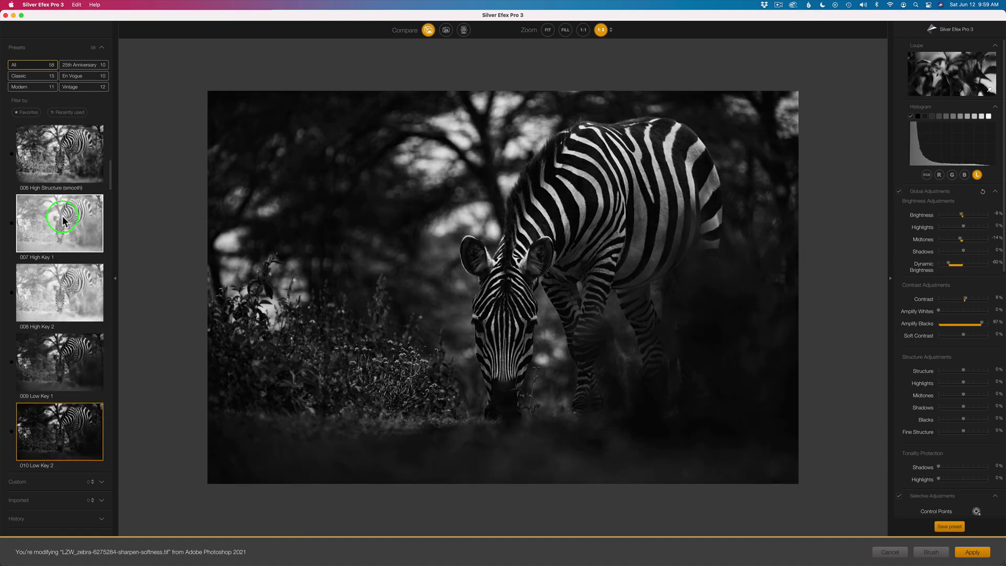
key("Down")
key("Down")
key("Down")
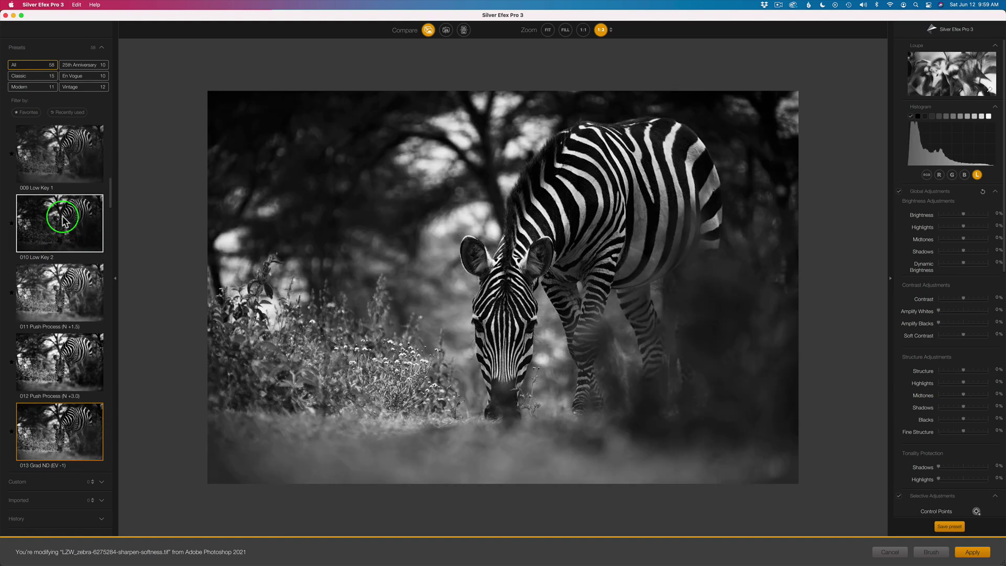
key("Down")
key("Down")
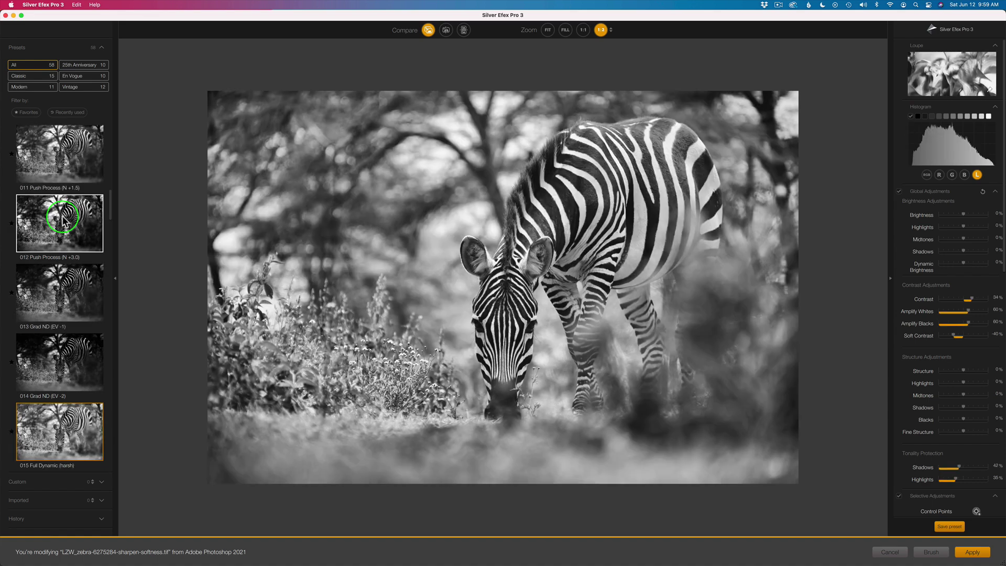
key("Down")
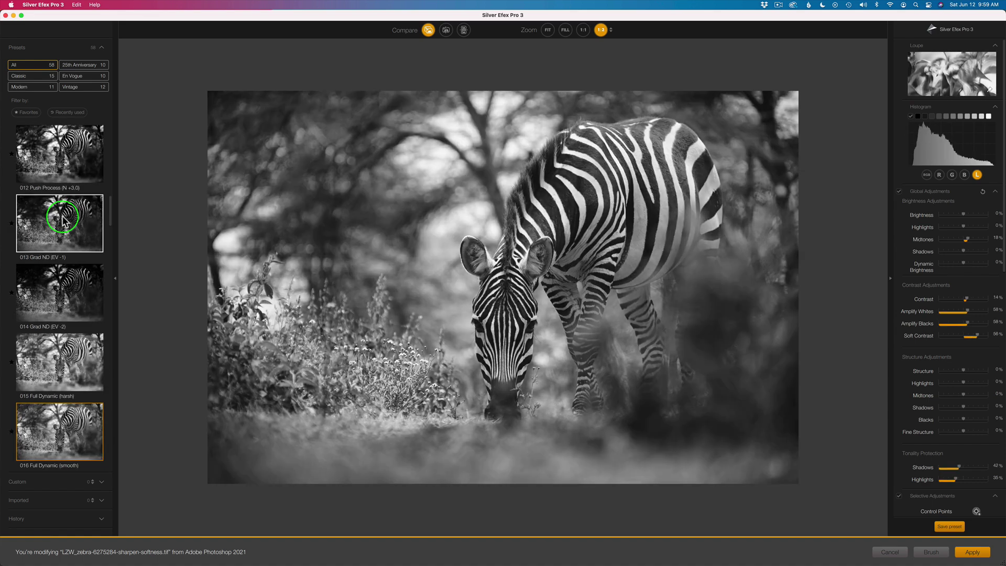
key("Down")
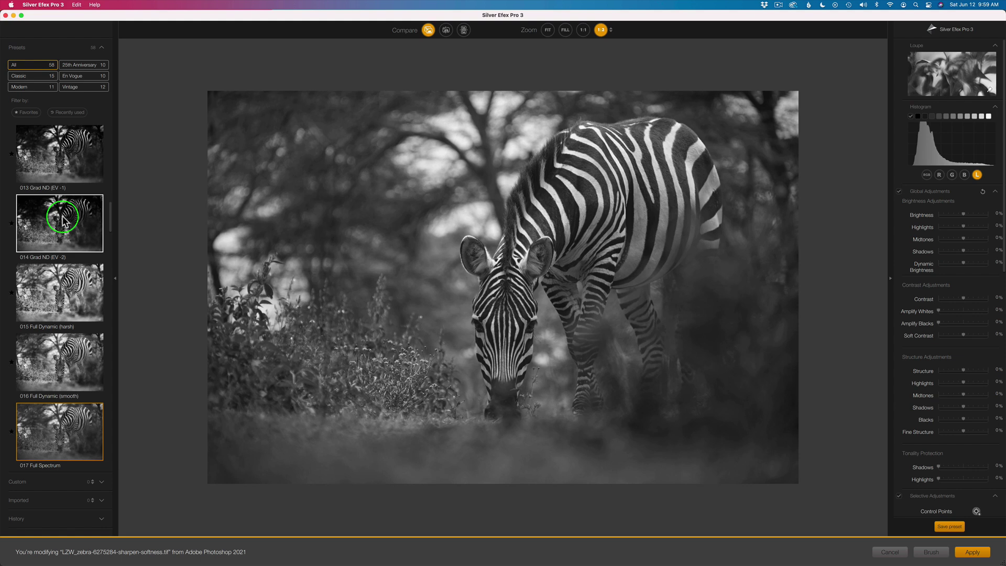
key("Down")
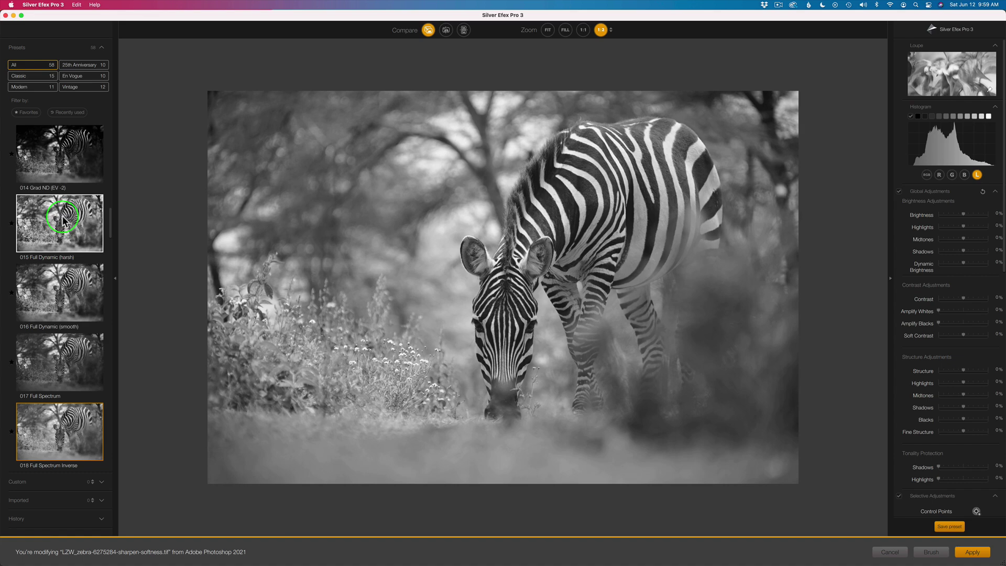
key("Down")
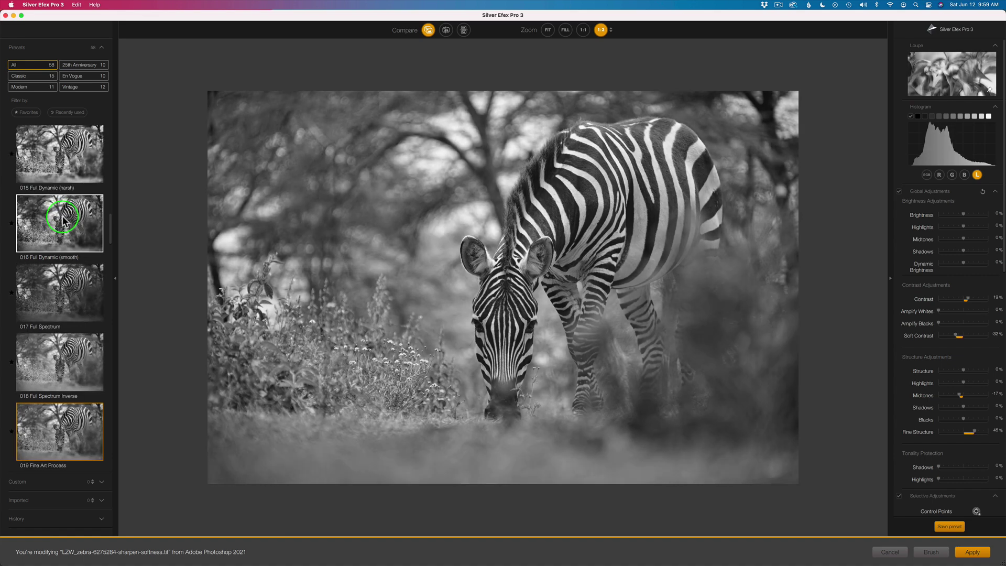
key("Down")
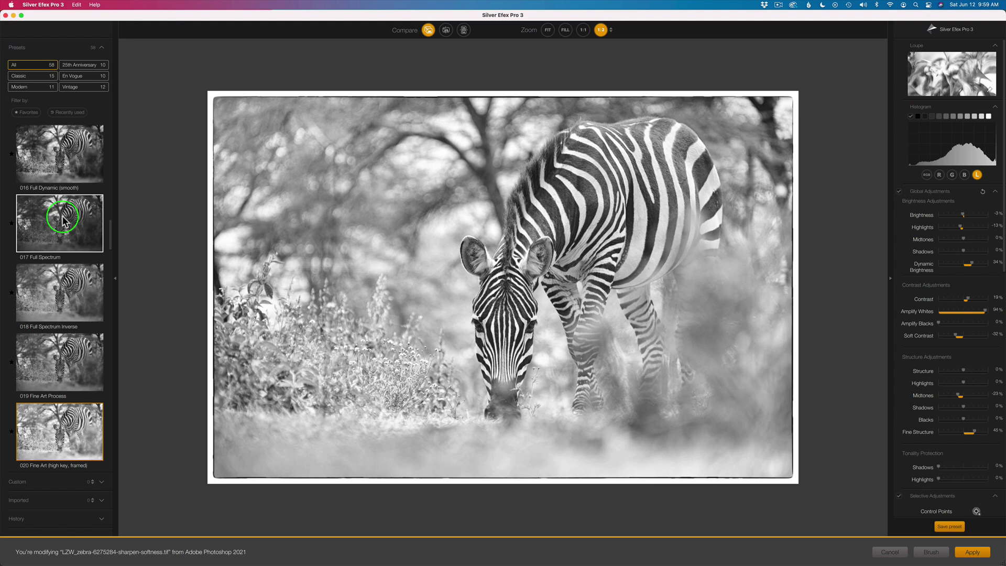
Step: Preview presets from 021 Triste 1 through Film Noir and Yellowed to 035 Antique Plate I
key("Down")
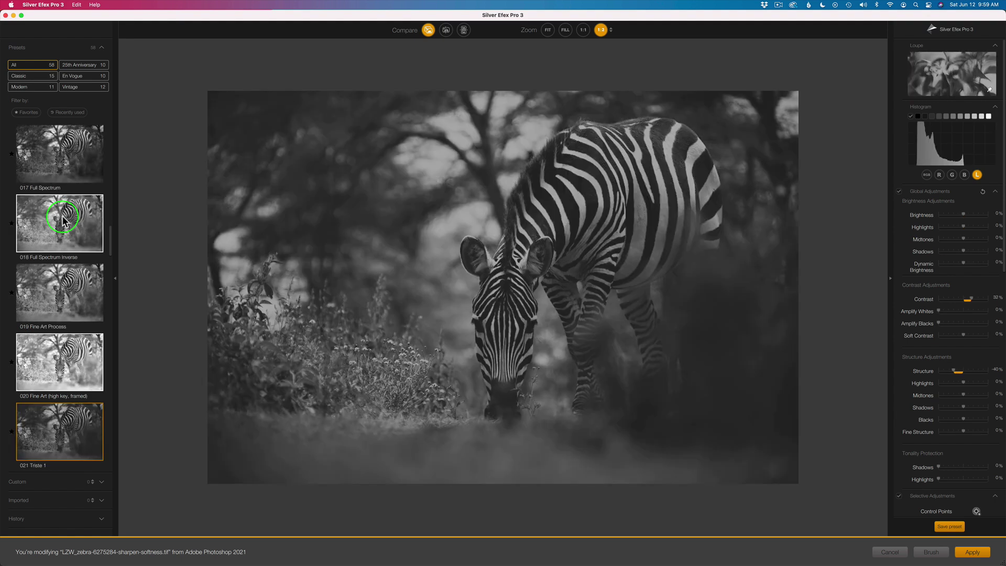
key("Down")
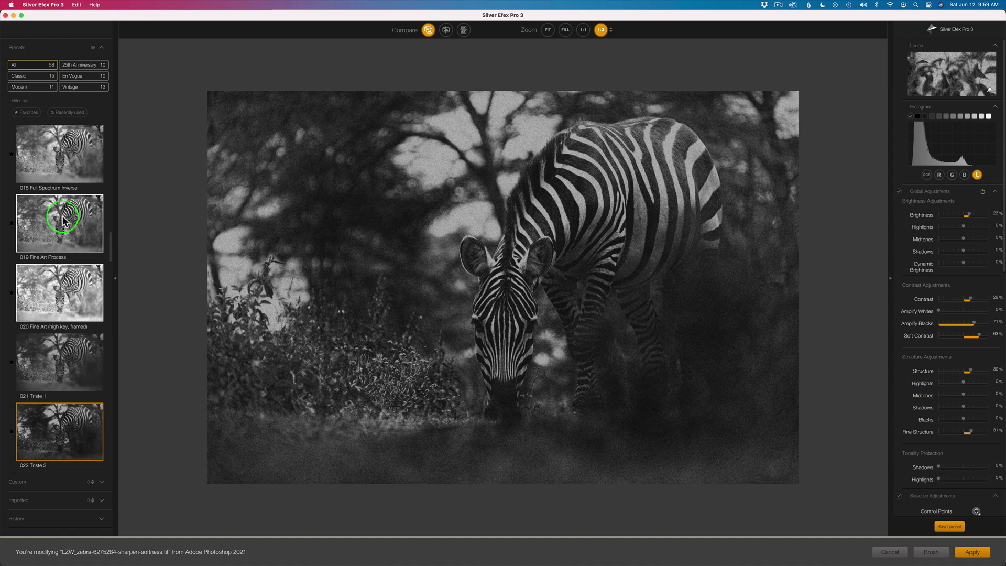
key("Down")
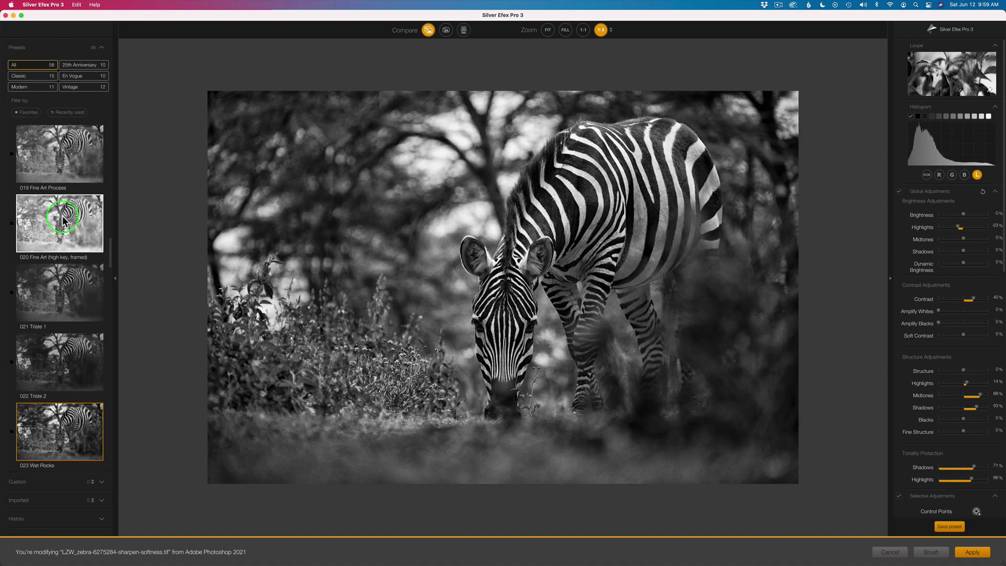
key("Down")
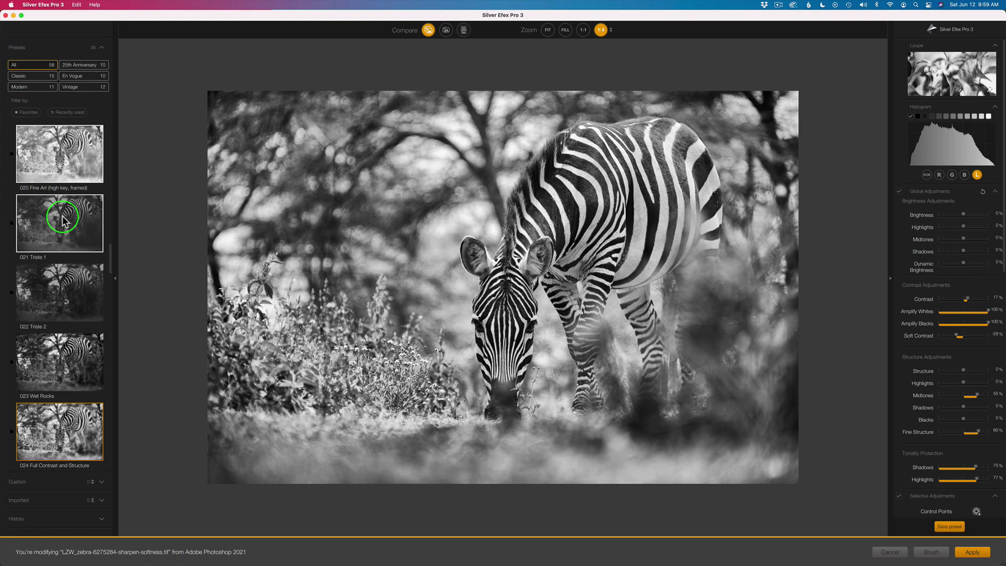
key("Down")
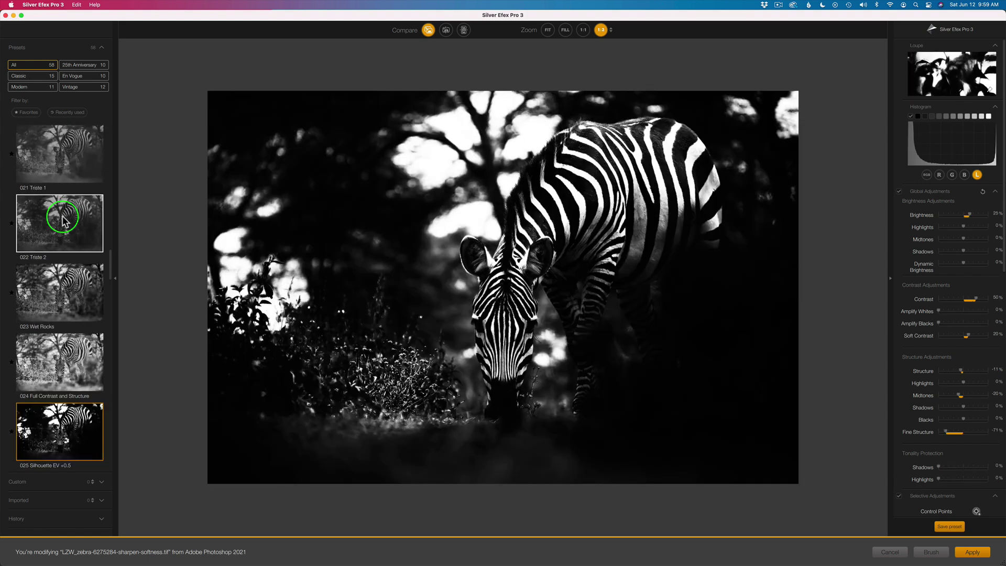
key("Down")
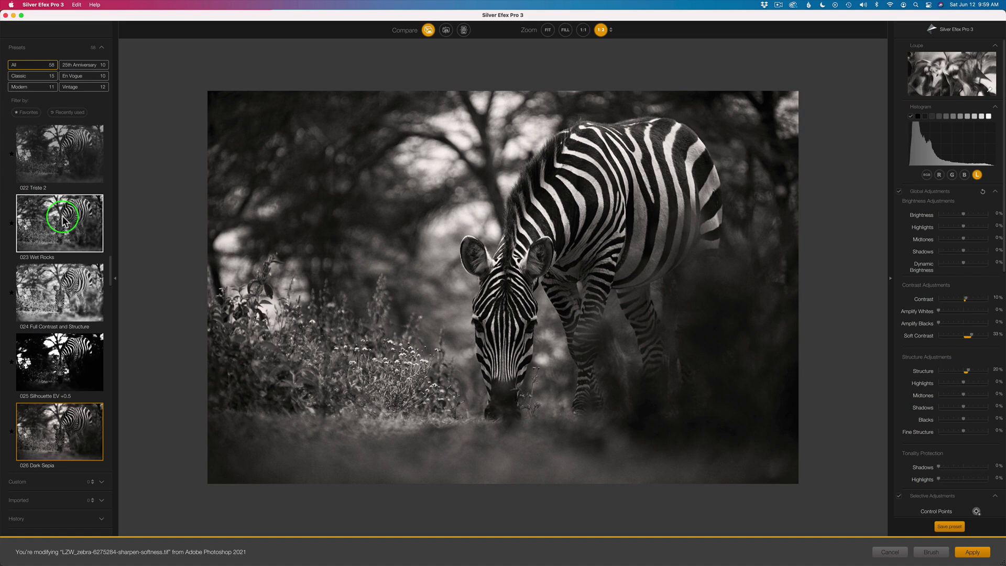
key("Down")
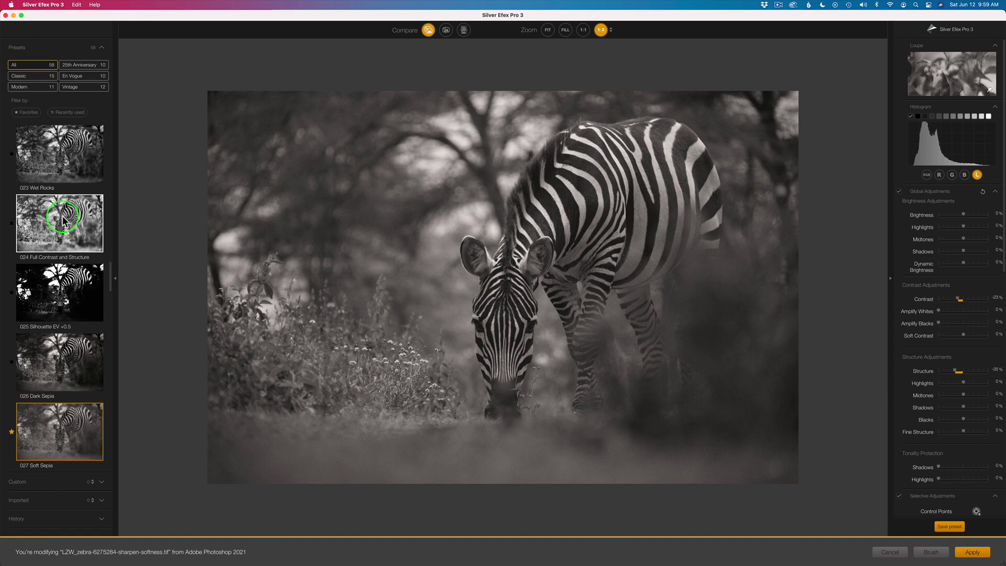
key("Down")
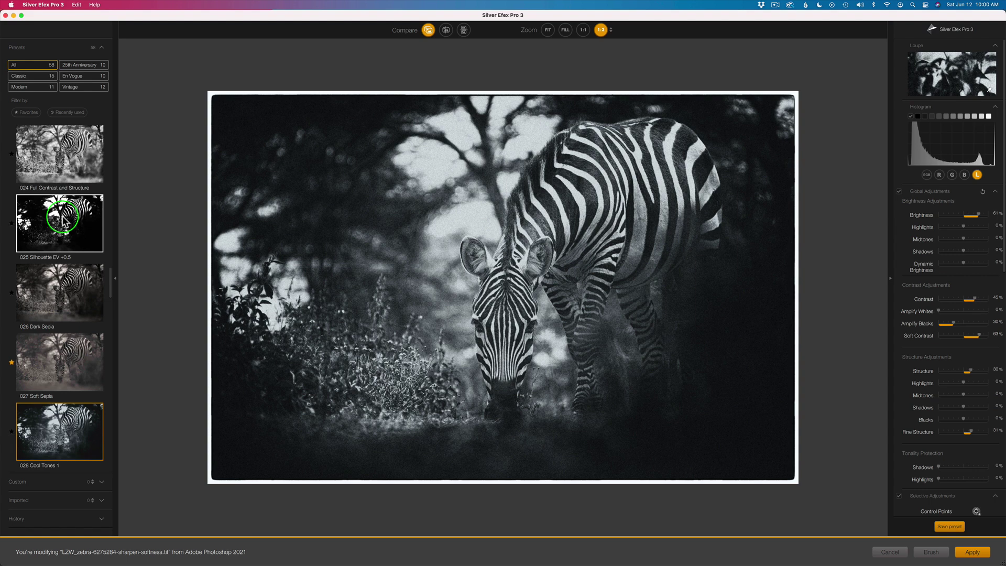
key("Down")
key("Down")
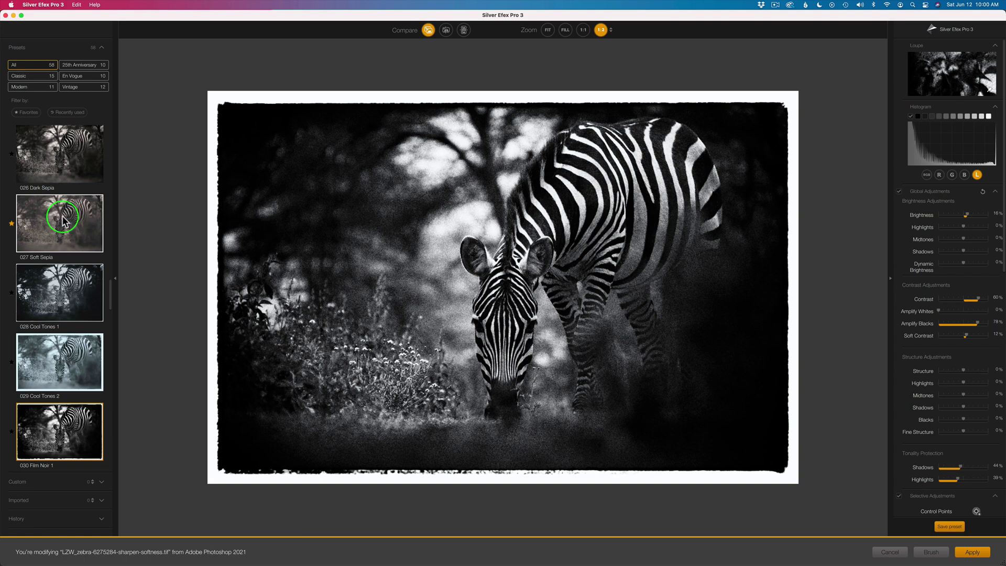
key("Down")
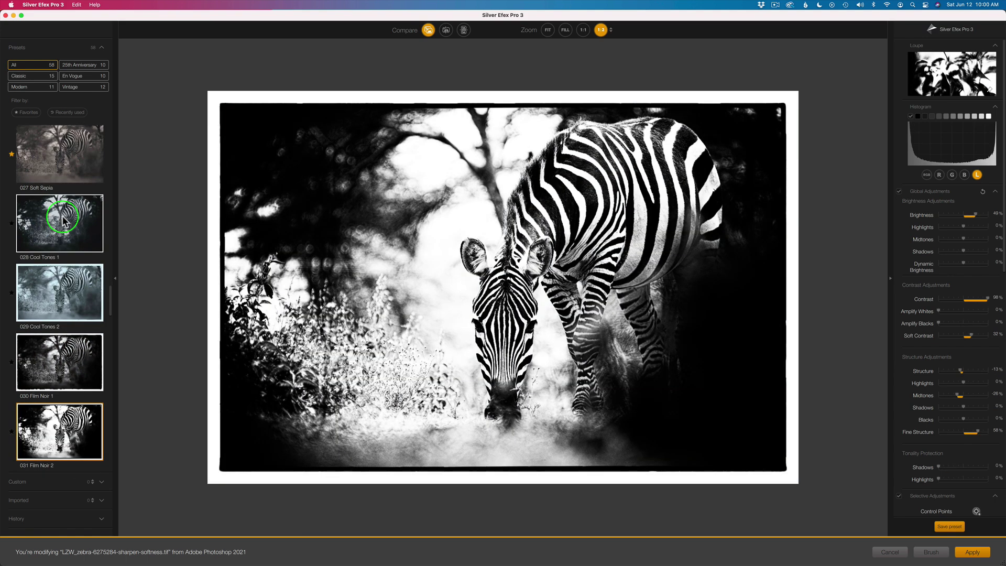
key("Down")
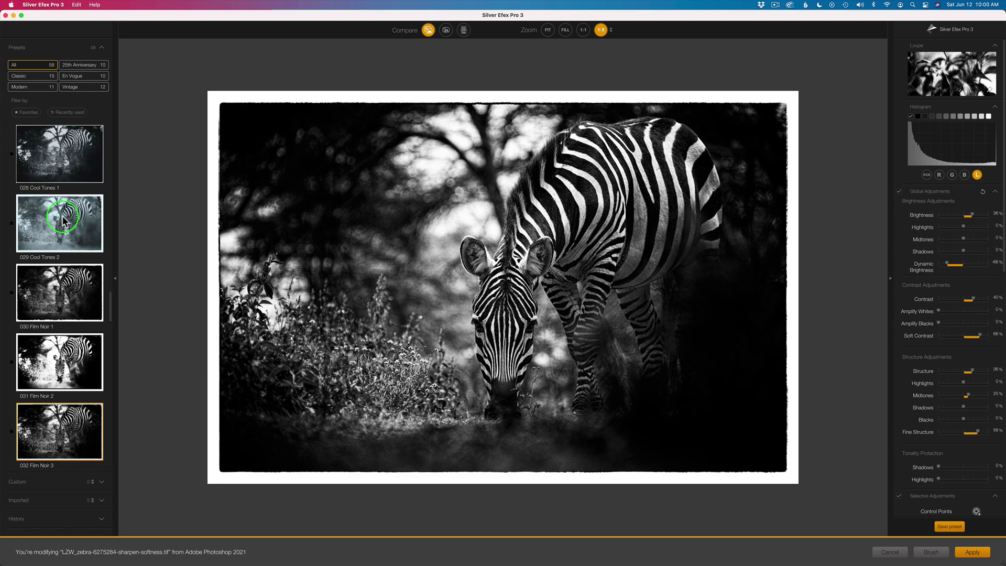
key("Down")
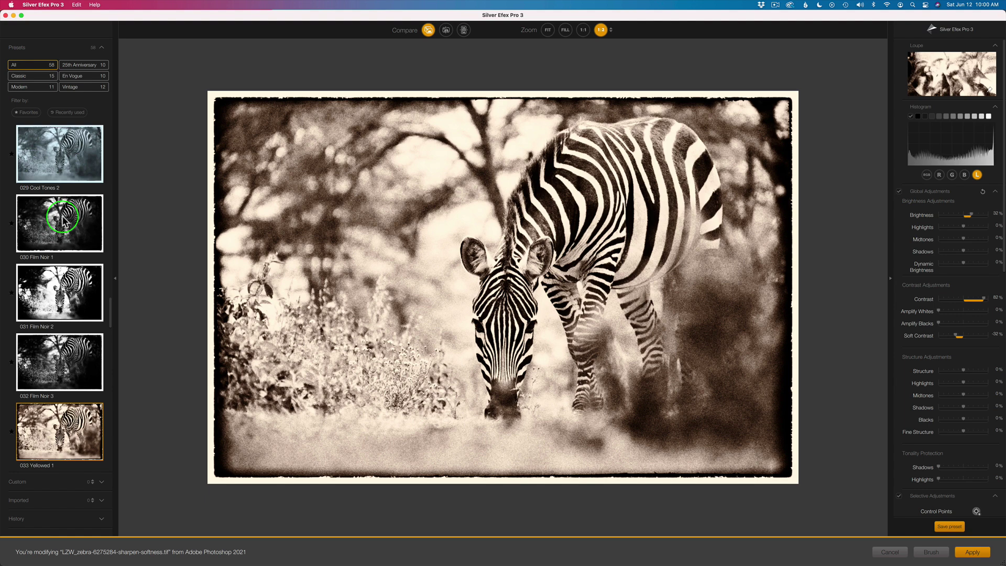
key("Down")
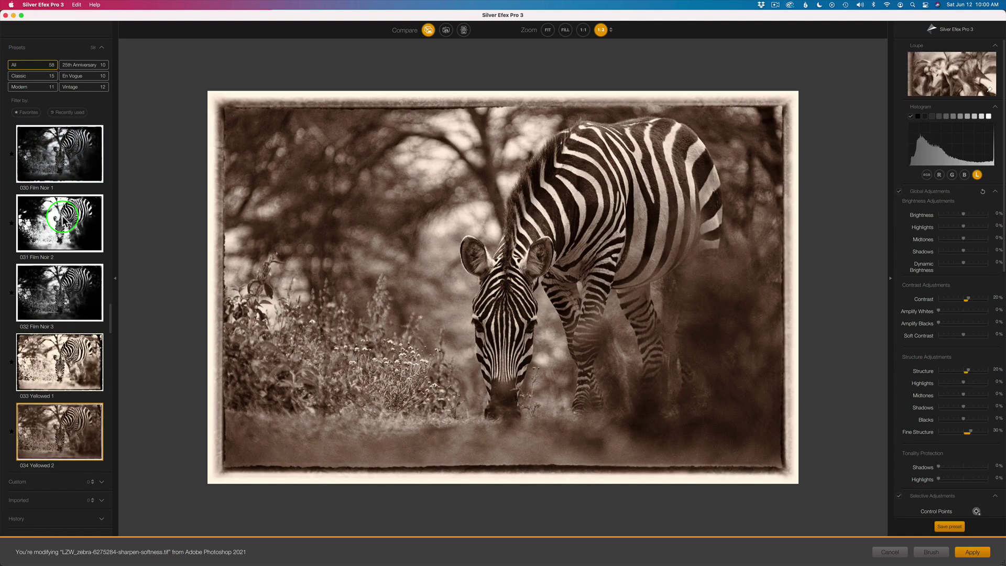
key("Down")
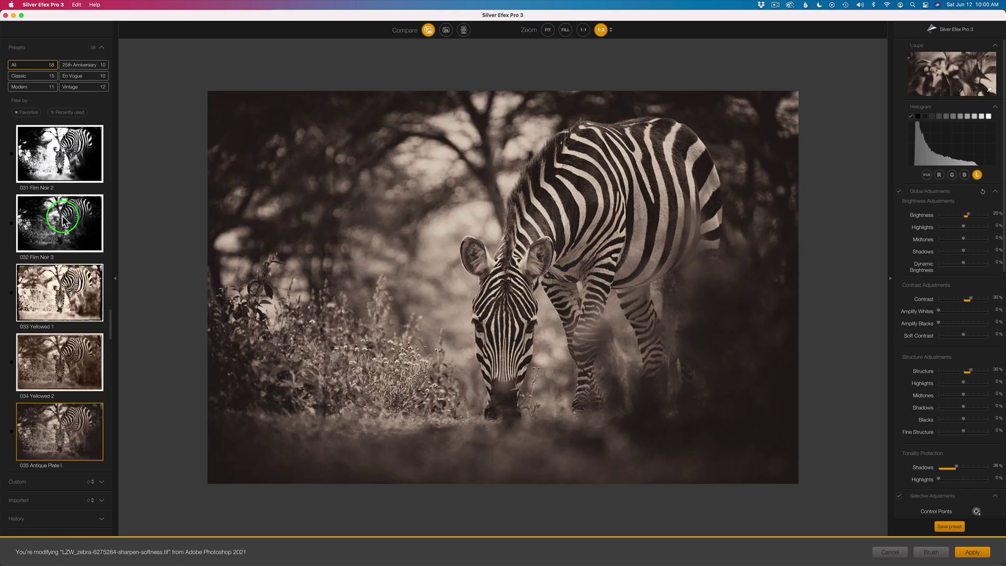
key("Down")
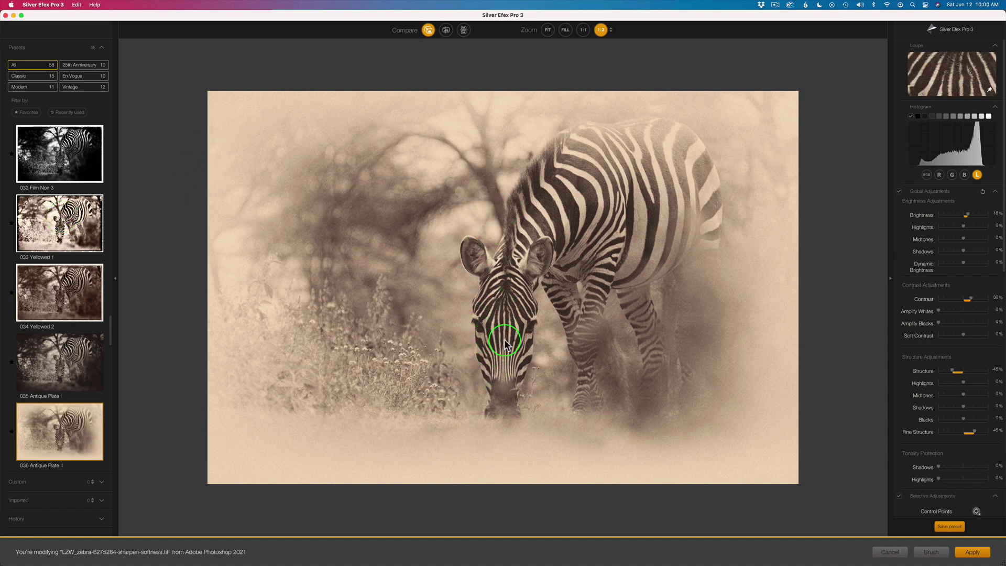
left_click(542, 241)
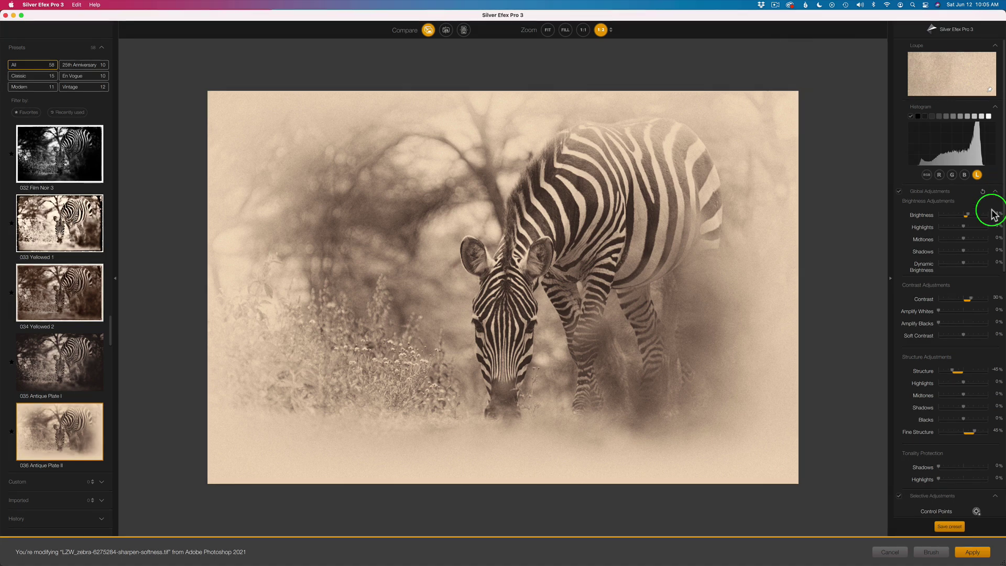
Step: Go to Selective Adjustments and start adding a control point
scroll(965, 282, "down", 4)
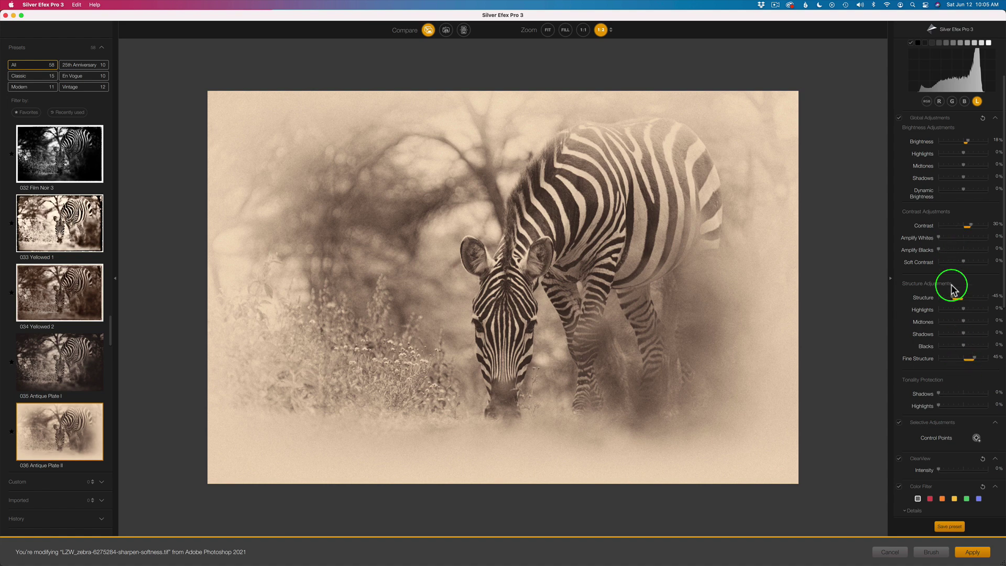
scroll(970, 314, "down", 1)
scroll(969, 312, "down", 8)
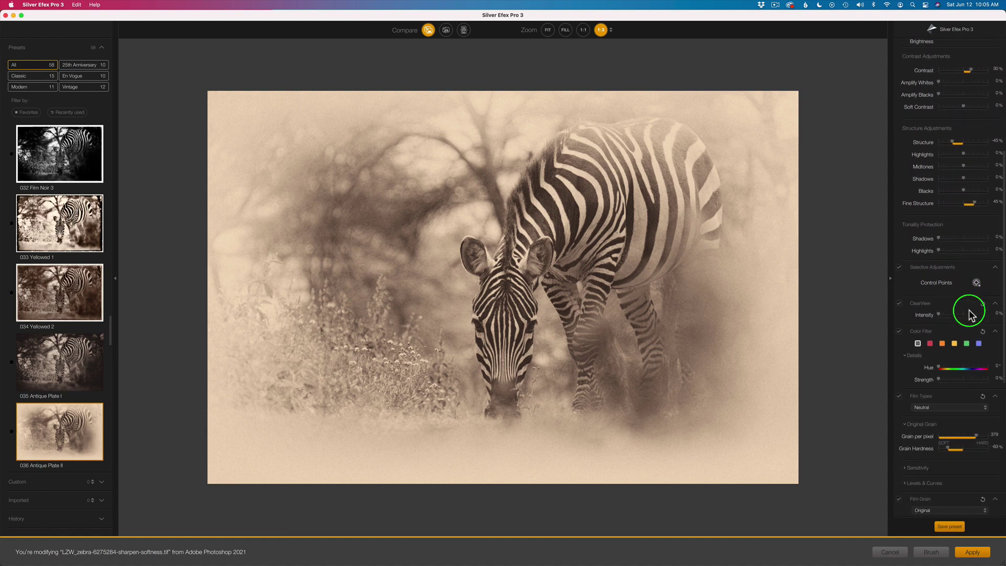
left_click(976, 283)
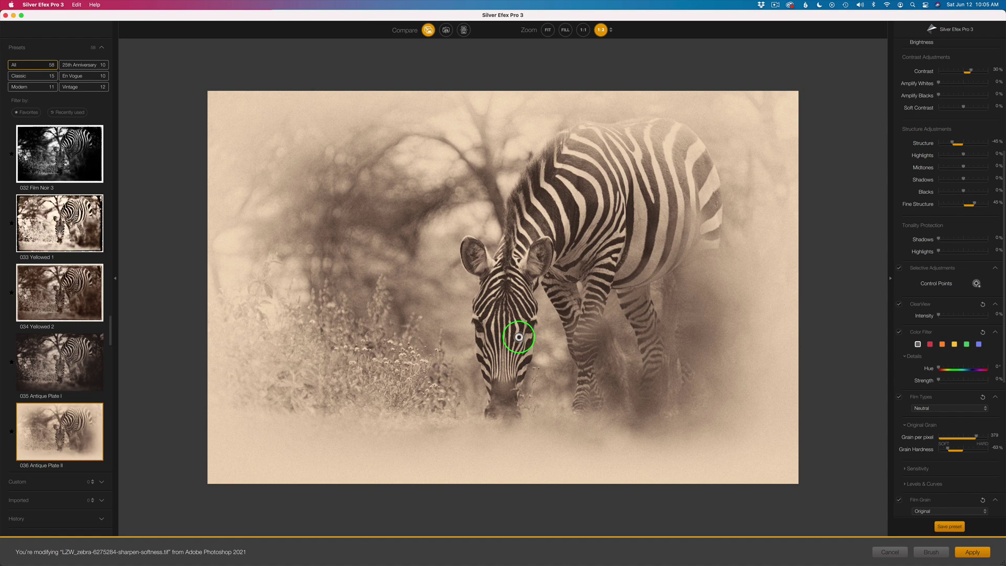
Step: Place Control Point 1 on the zebra's face, show its mask, and set its radius to 31%
left_click(519, 337)
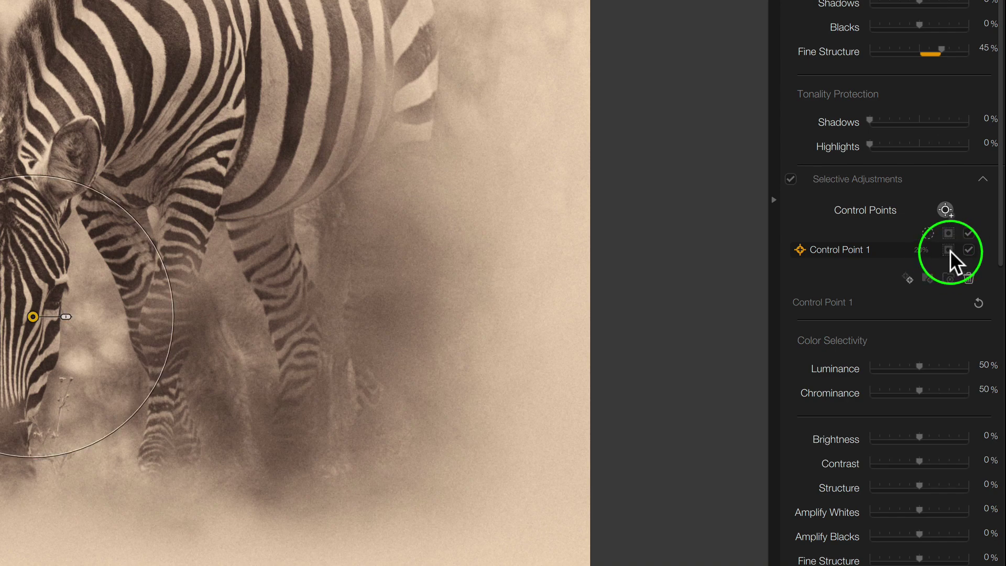
left_click(950, 250)
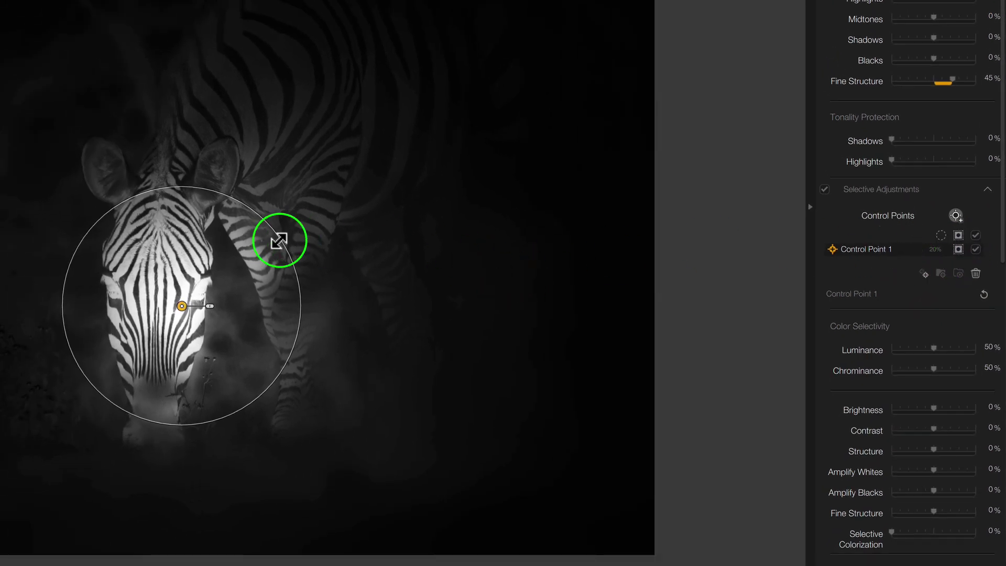
left_click_drag(279, 241, 298, 235)
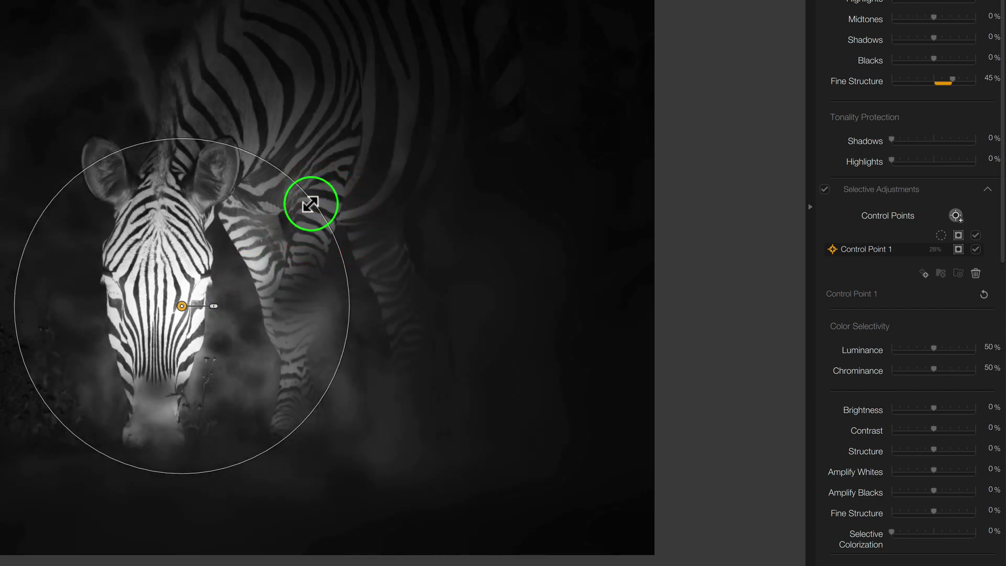
mouse_move(212, 305)
left_mouse_down()
mouse_move(221, 304)
mouse_move(208, 305)
left_mouse_up()
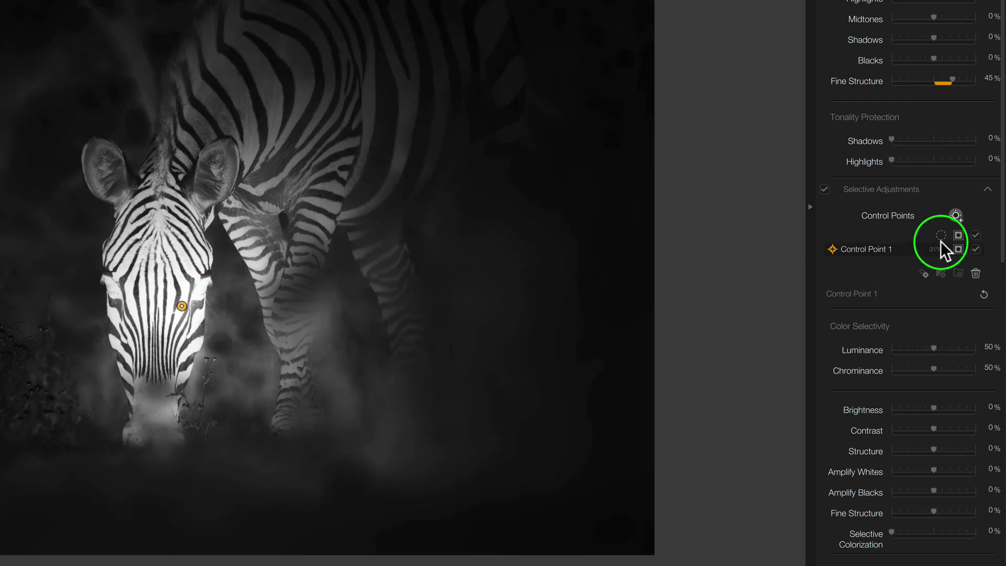
Step: Set Control Point 1's selectivity to Luminance 70% and Chrominance 55%
left_click_drag(1001, 231, 1002, 325)
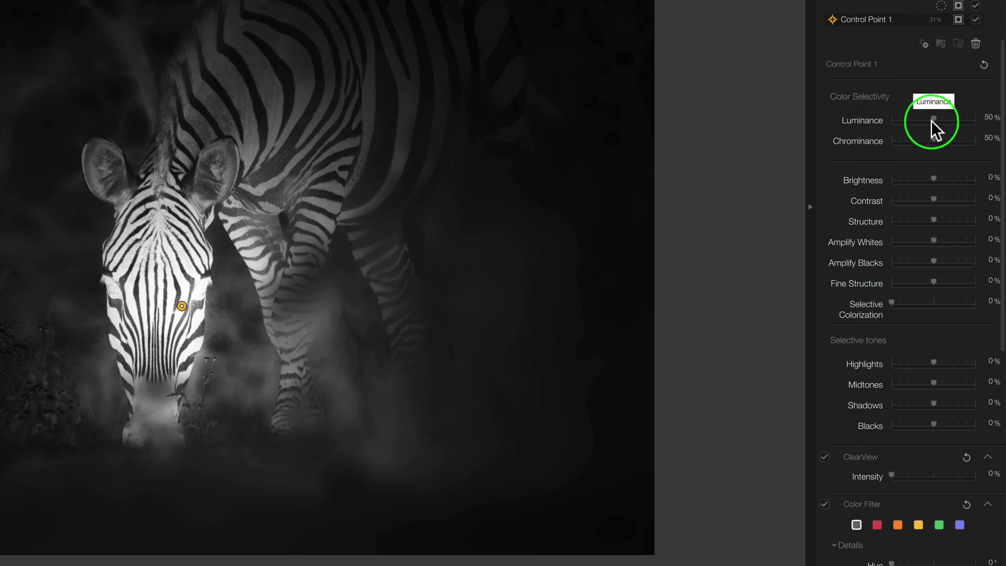
mouse_move(932, 117)
left_mouse_down()
mouse_move(901, 118)
mouse_move(949, 120)
left_mouse_up()
mouse_move(210, 318)
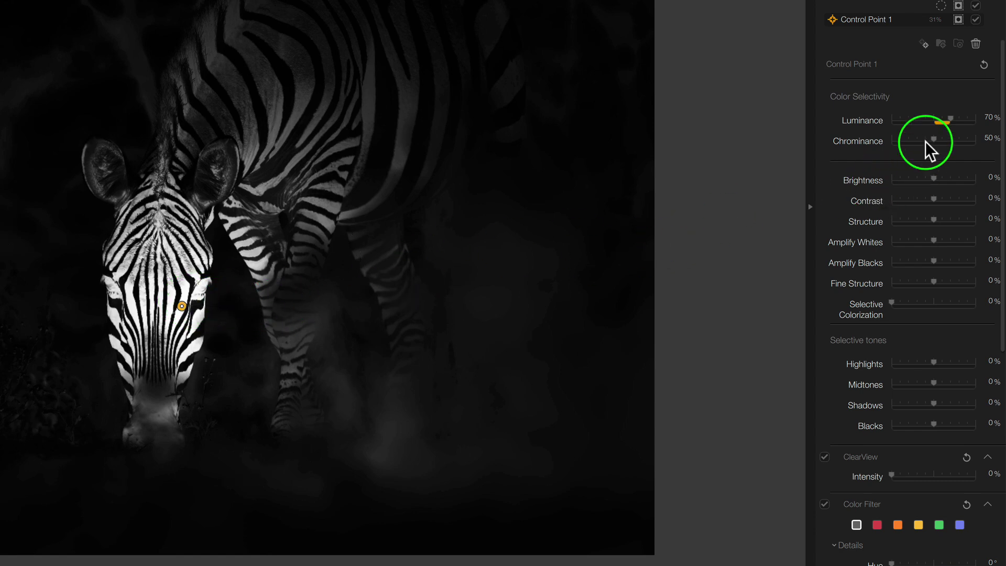
mouse_move(934, 141)
left_mouse_down()
mouse_move(902, 141)
mouse_move(937, 141)
left_mouse_up()
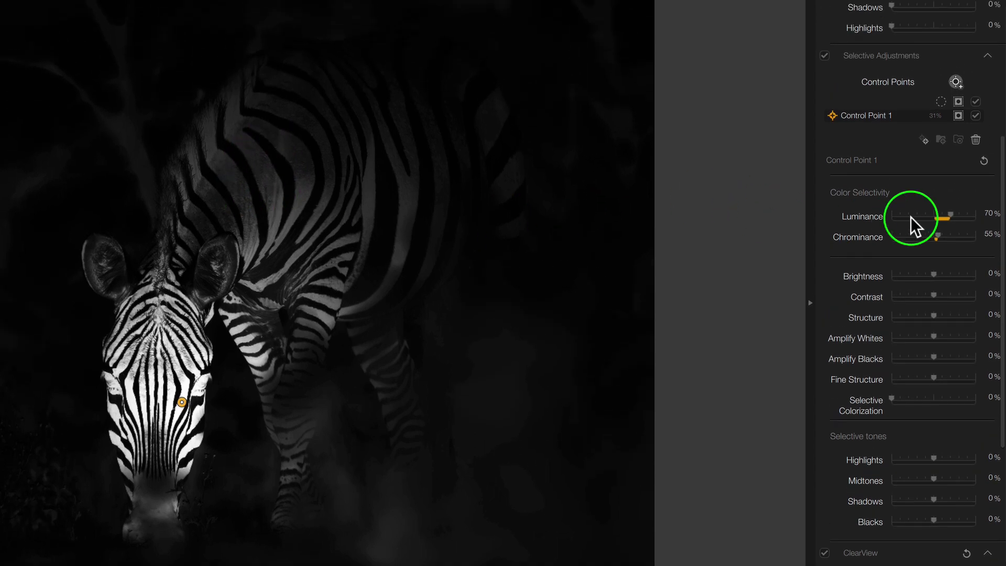
Step: Hide the mask and set Control Point 1 to Contrast 49% and Brightness -40%
left_click(958, 116)
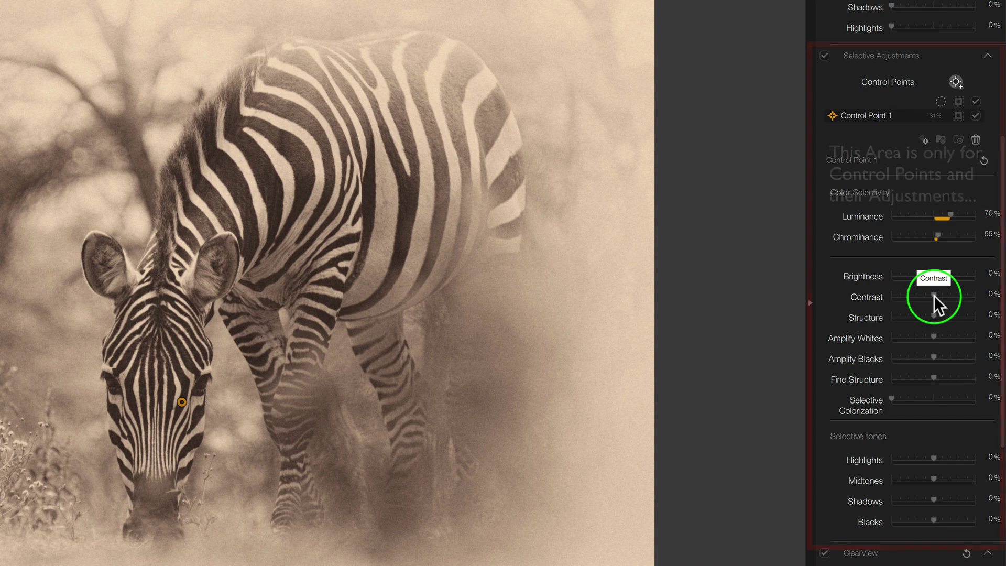
left_click_drag(934, 296, 963, 295)
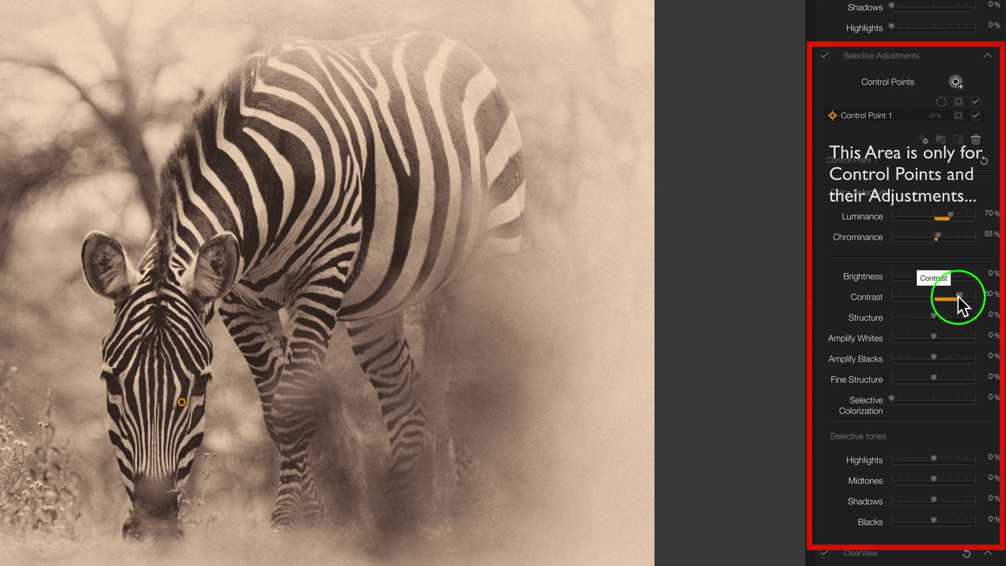
left_click_drag(958, 296, 954, 295)
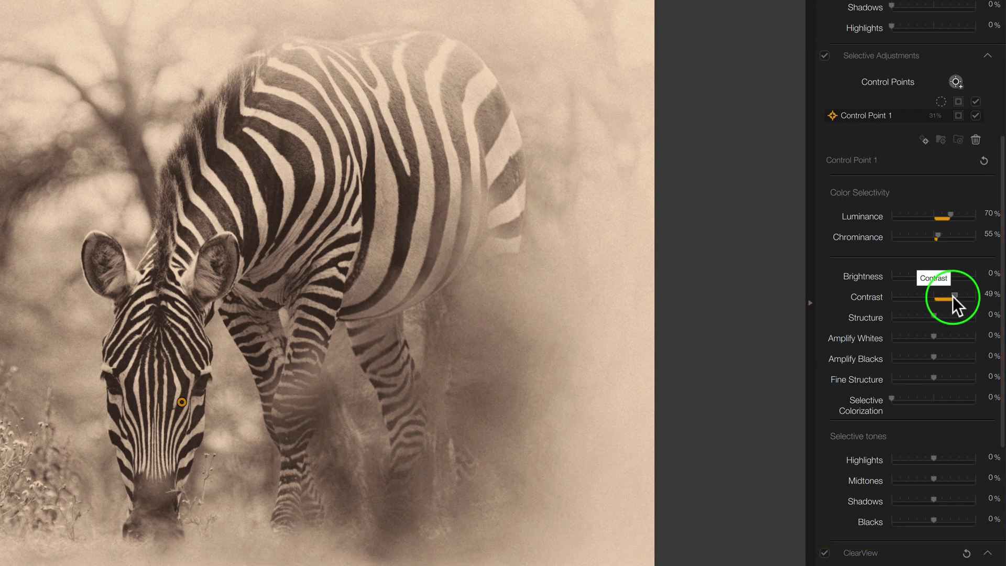
left_click(953, 296)
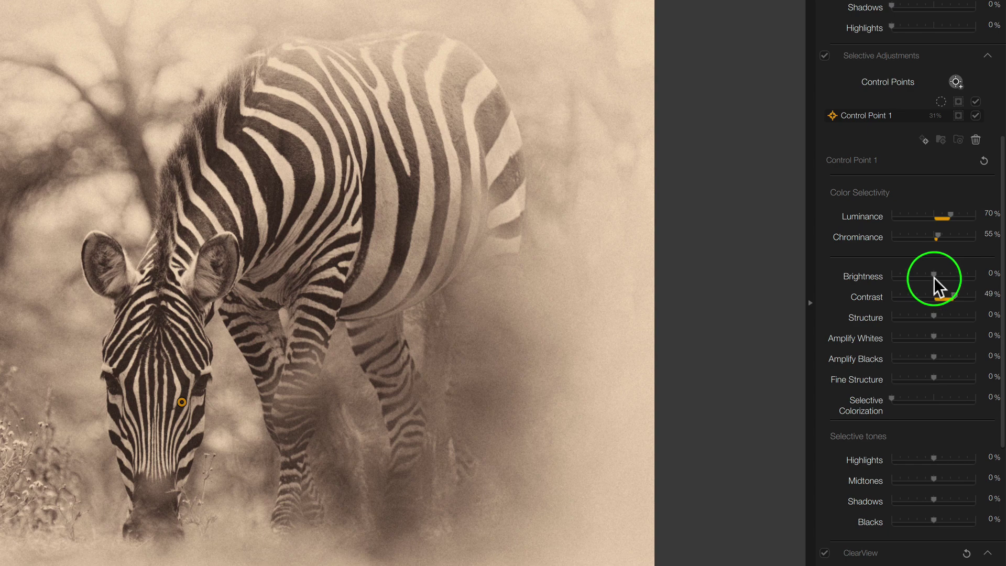
mouse_move(934, 275)
left_mouse_down()
mouse_move(899, 274)
mouse_move(917, 276)
left_mouse_up()
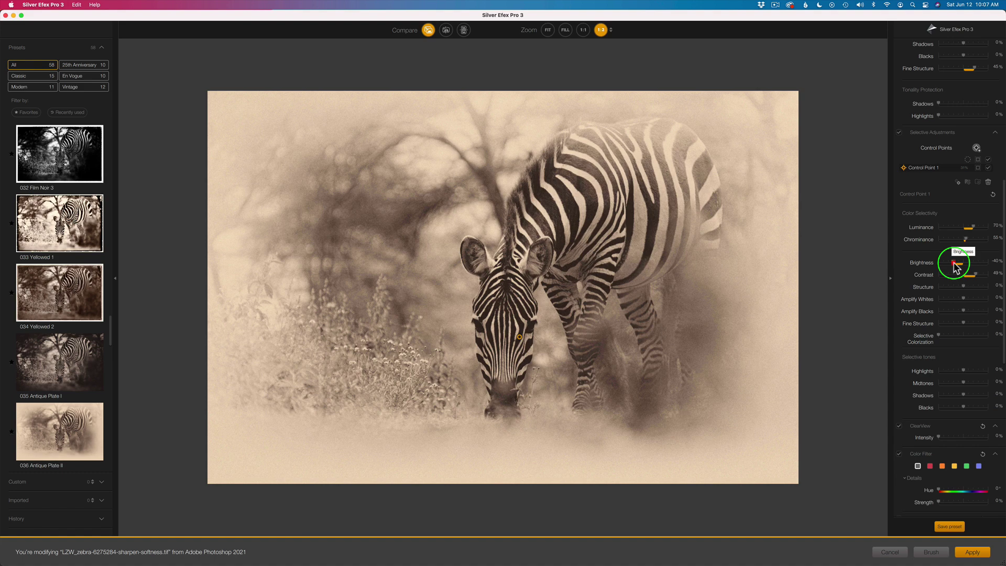
left_click(428, 30)
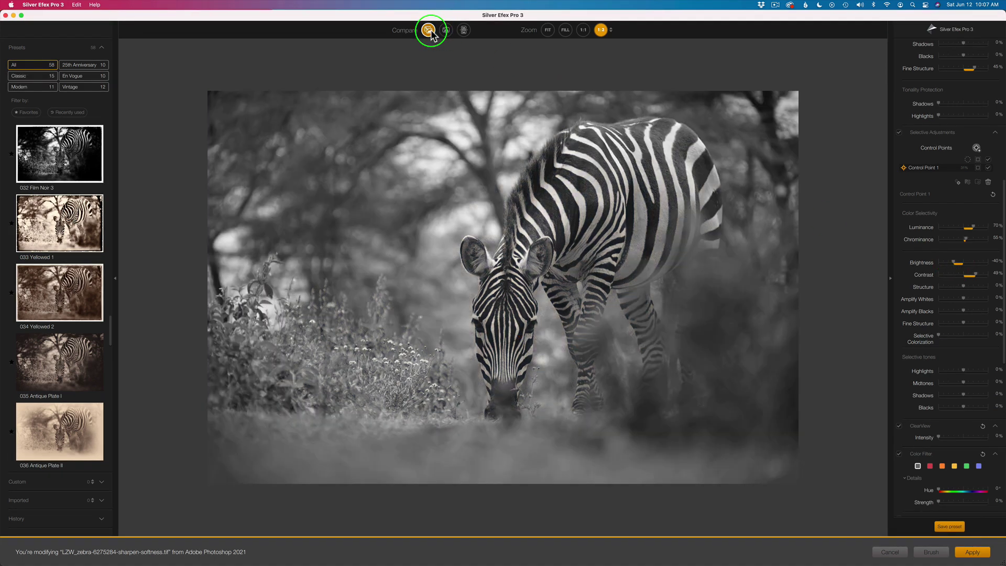
left_click(428, 30)
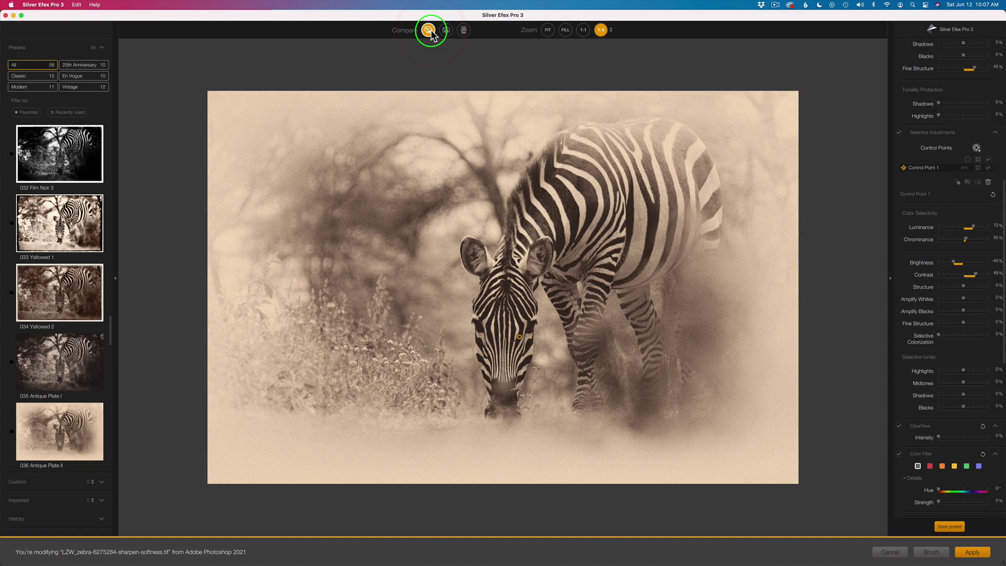
left_click(936, 170)
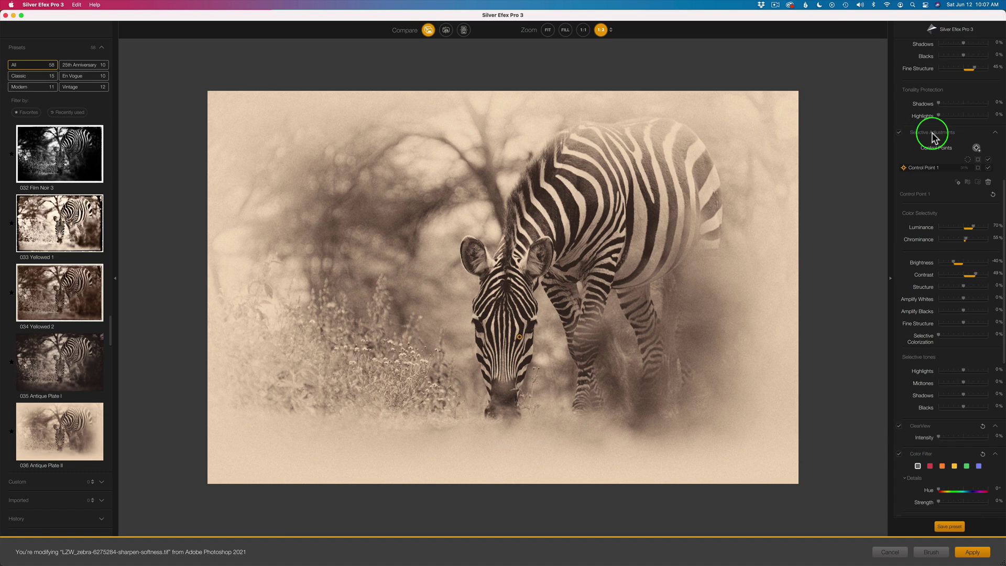
left_click(899, 133)
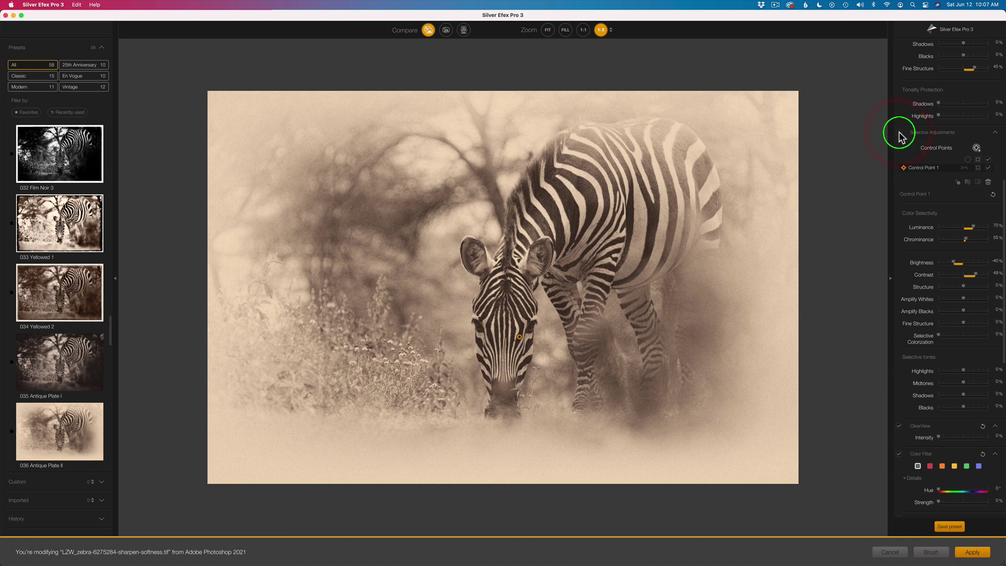
left_click(899, 133)
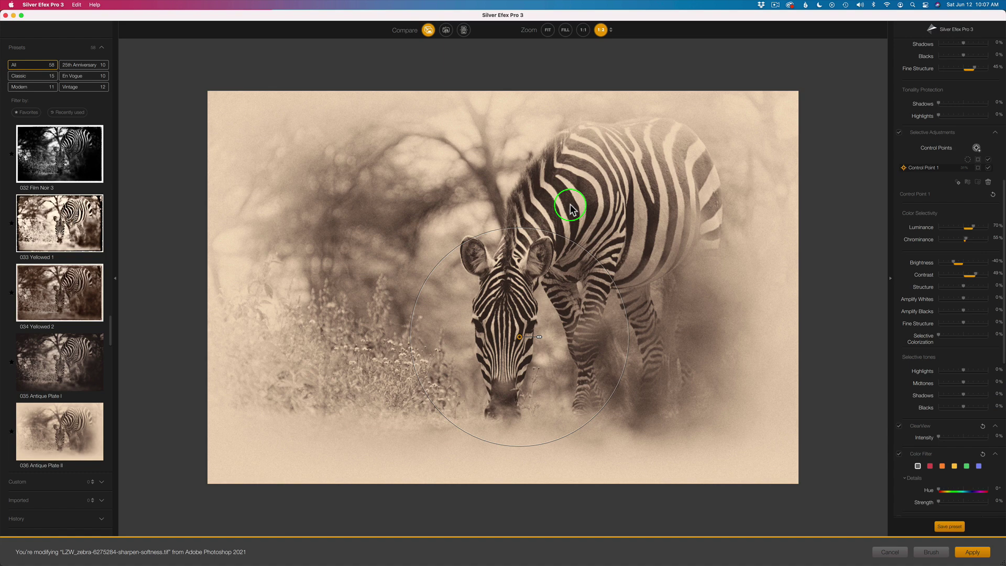
Step: Place Control Point 2 on the zebra's neck with Brightness -40%, Contrast 57% and 100% selectivity
left_click(975, 148)
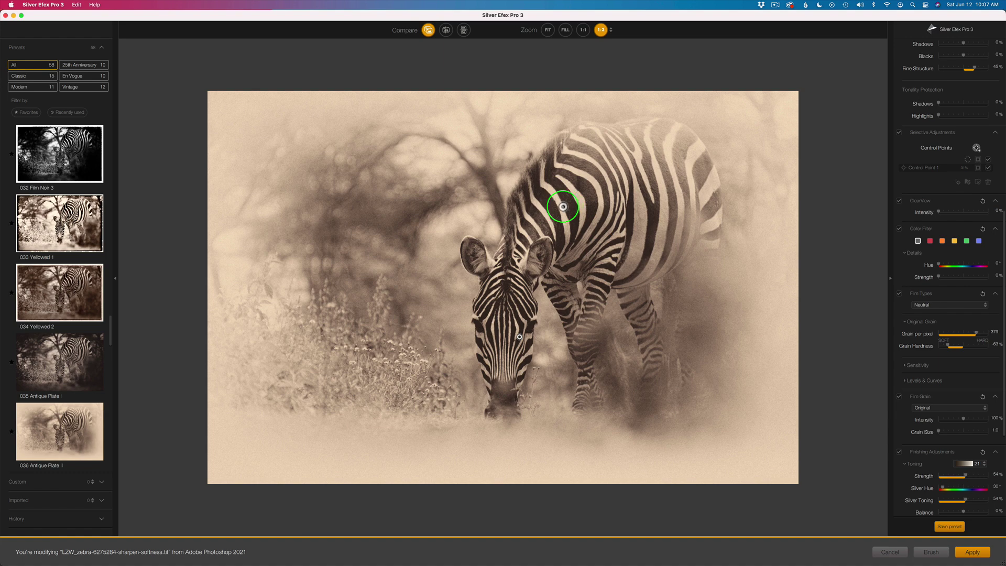
left_click(546, 200)
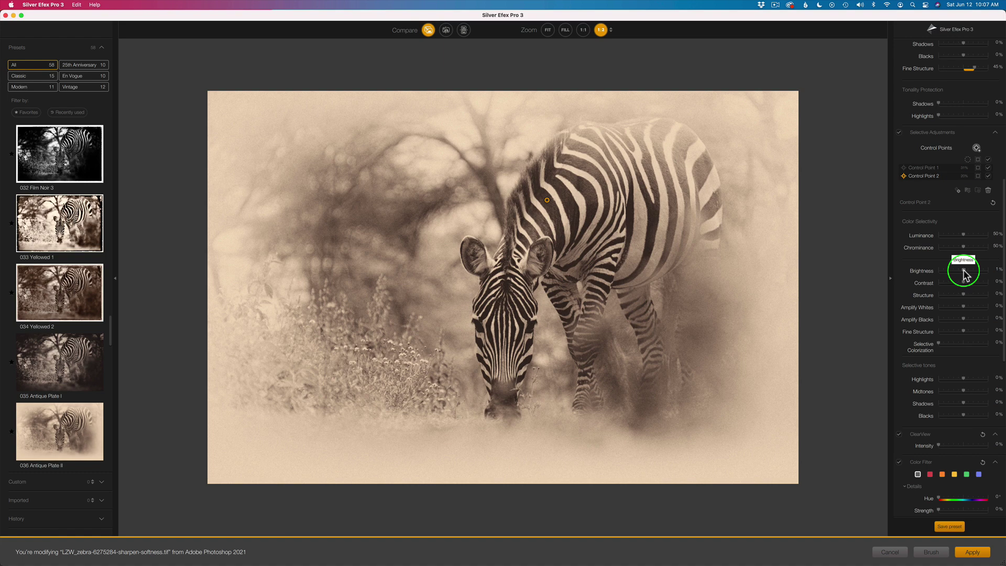
left_click_drag(963, 269, 978, 288)
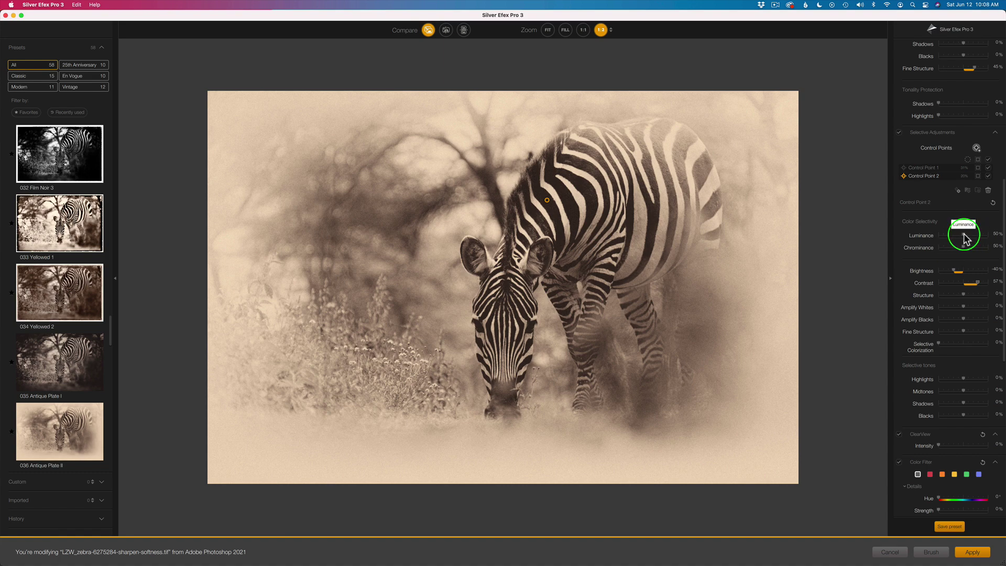
left_click_drag(964, 238, 1001, 255)
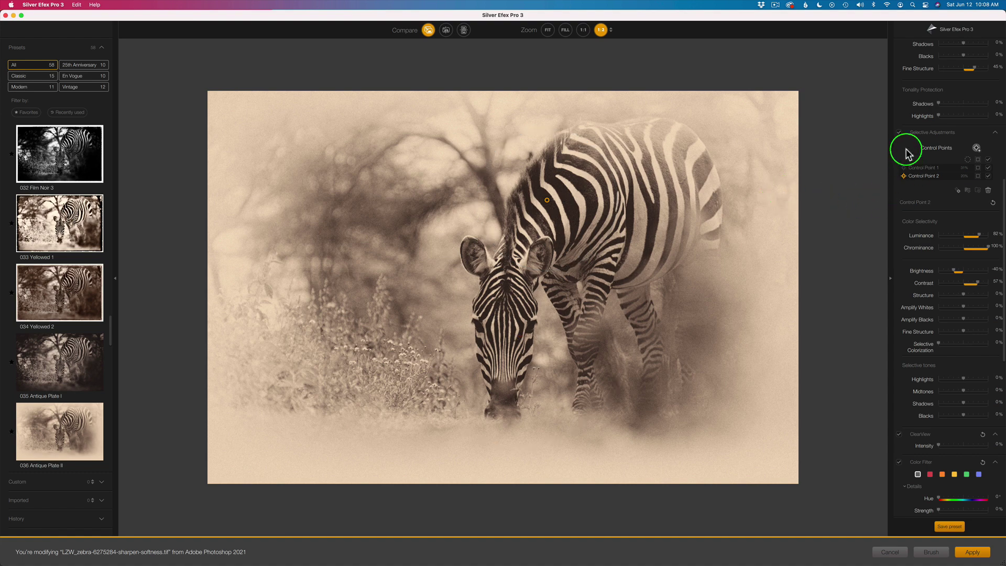
left_click(899, 133)
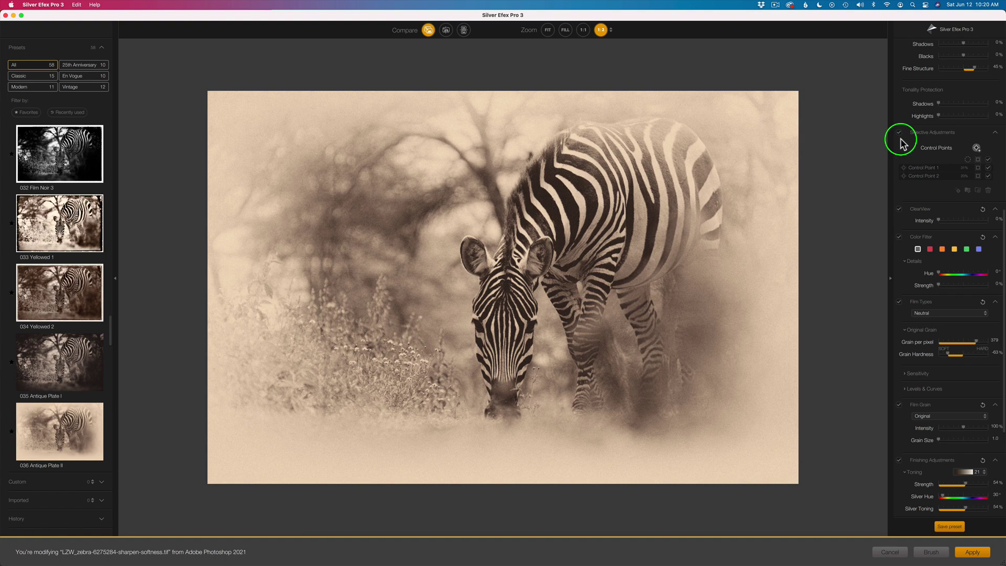
left_click(899, 134)
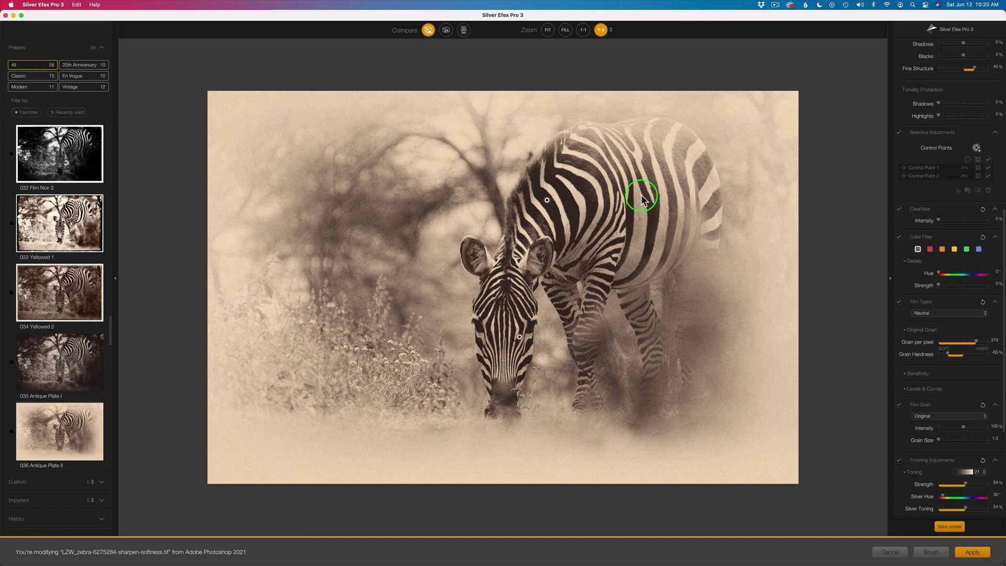
Step: Place a third control point on the tree left of the zebra and greatly enlarge its radius
left_click(977, 148)
left_click(422, 214)
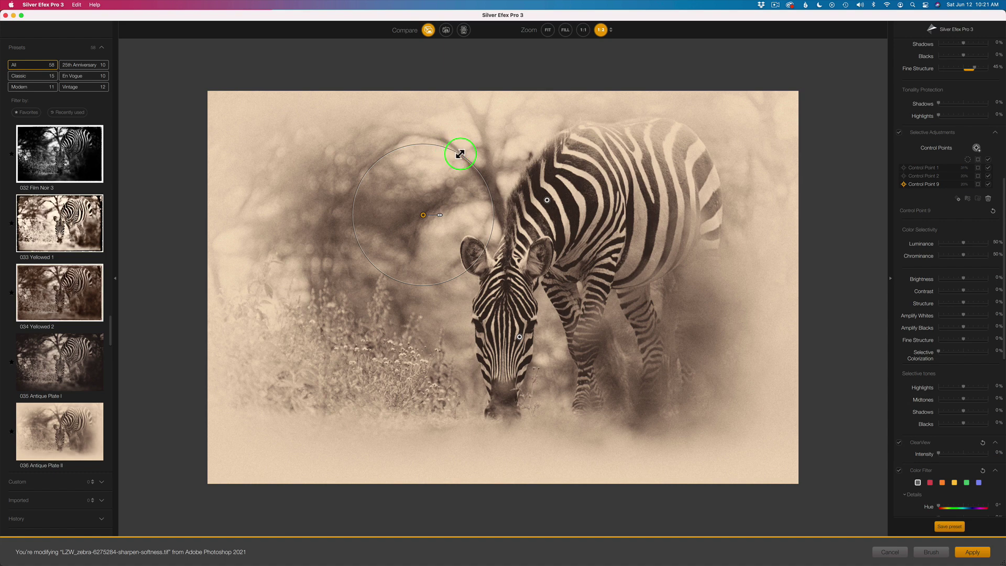
left_click_drag(460, 155, 550, 112)
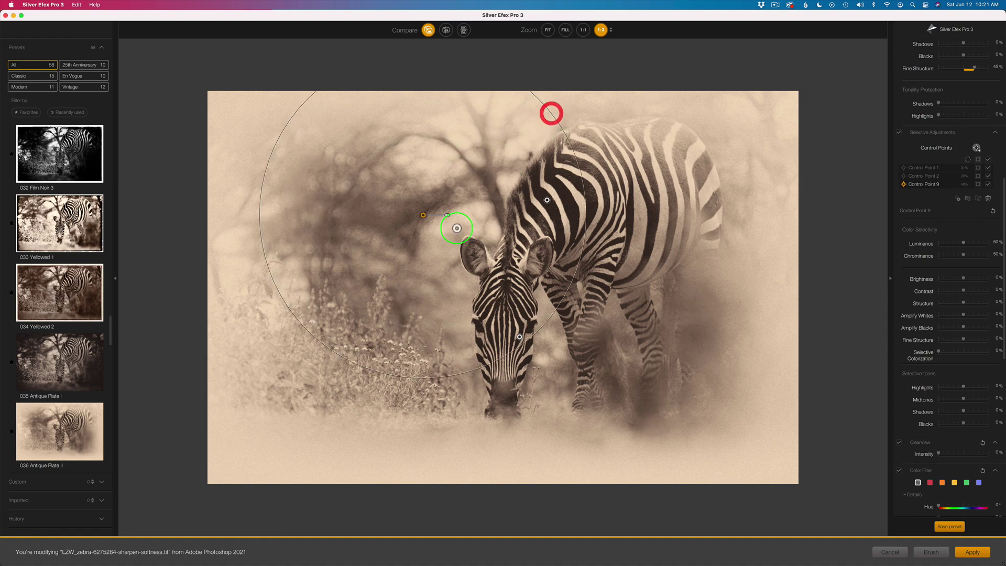
left_click_drag(447, 215, 452, 214)
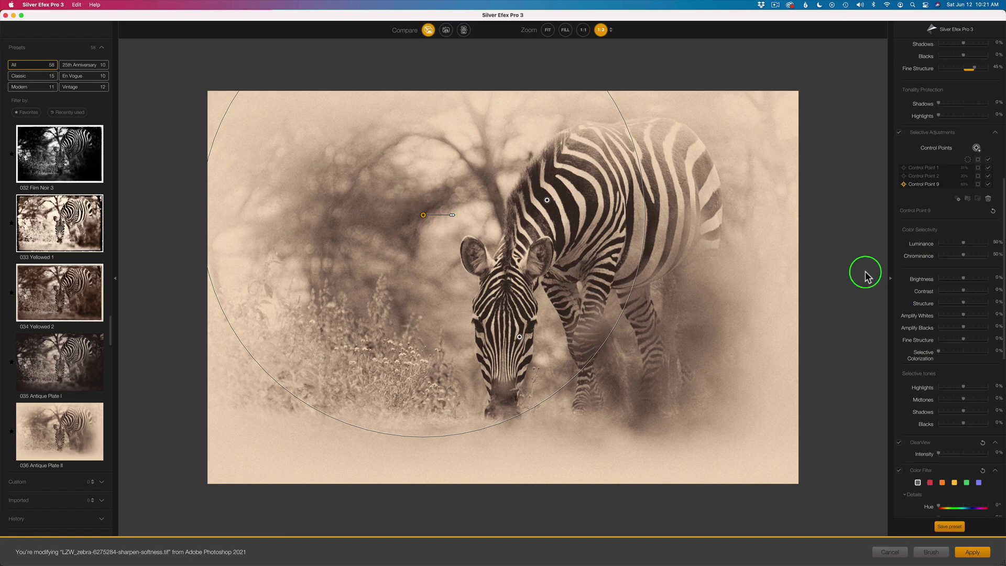
Step: Raise the third control point's Brightness to 29%
left_click(965, 278)
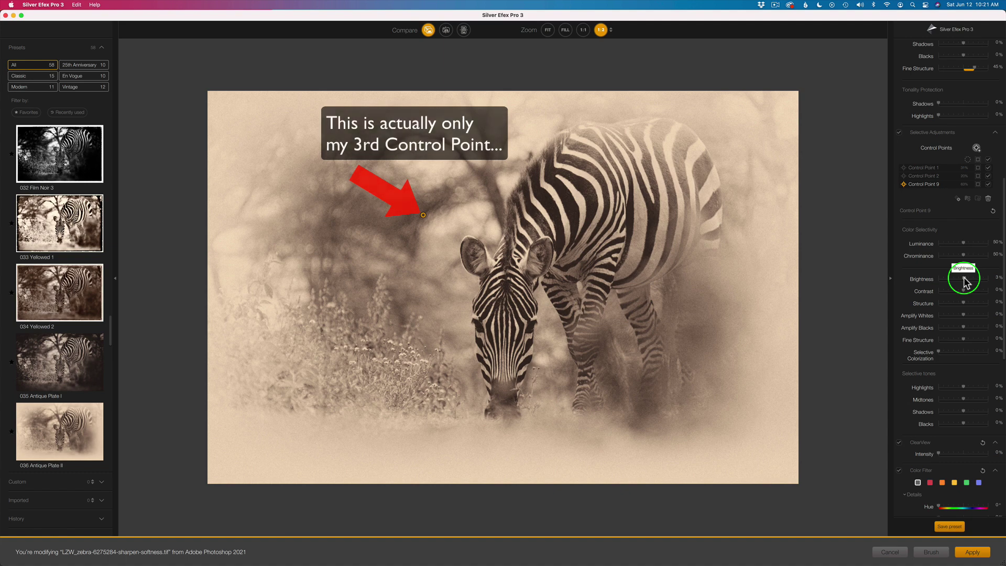
left_click_drag(965, 282, 972, 283)
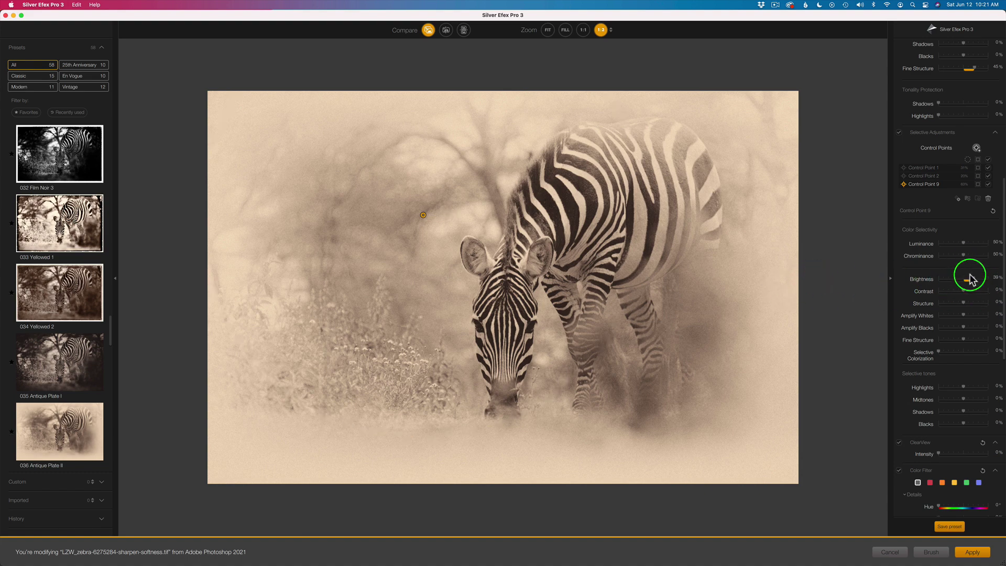
left_click_drag(970, 279, 969, 277)
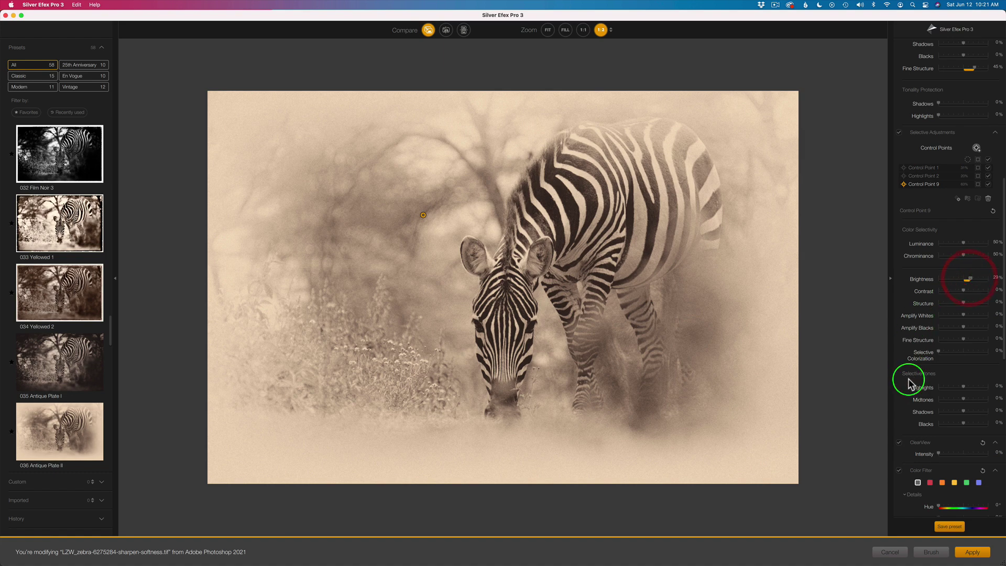
left_click(861, 321)
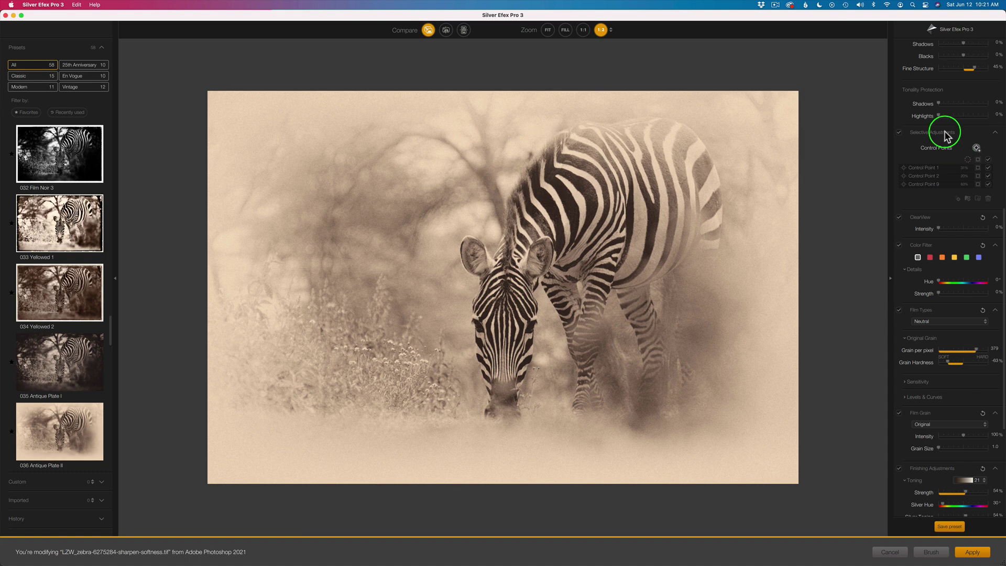
left_click(899, 132)
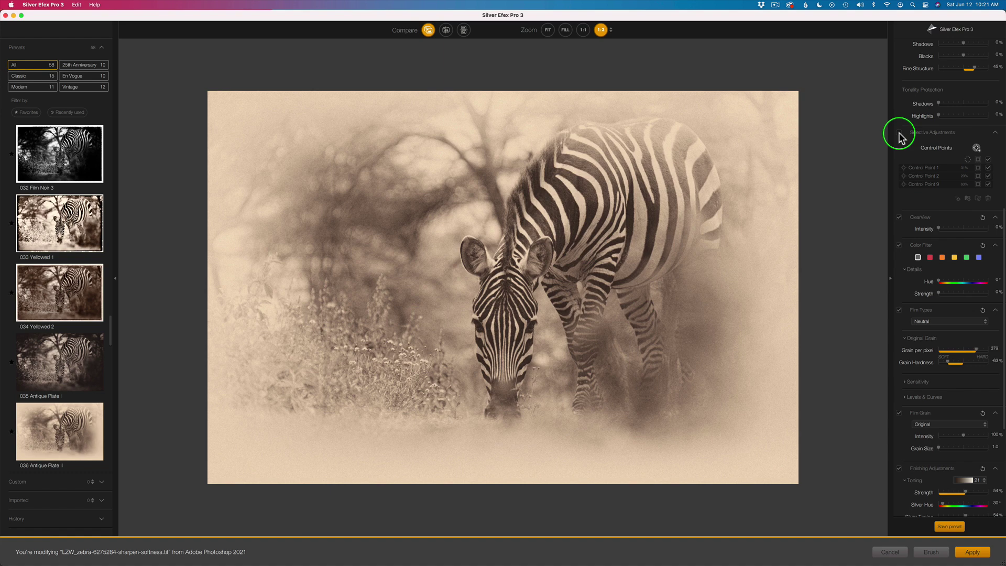
left_click(899, 133)
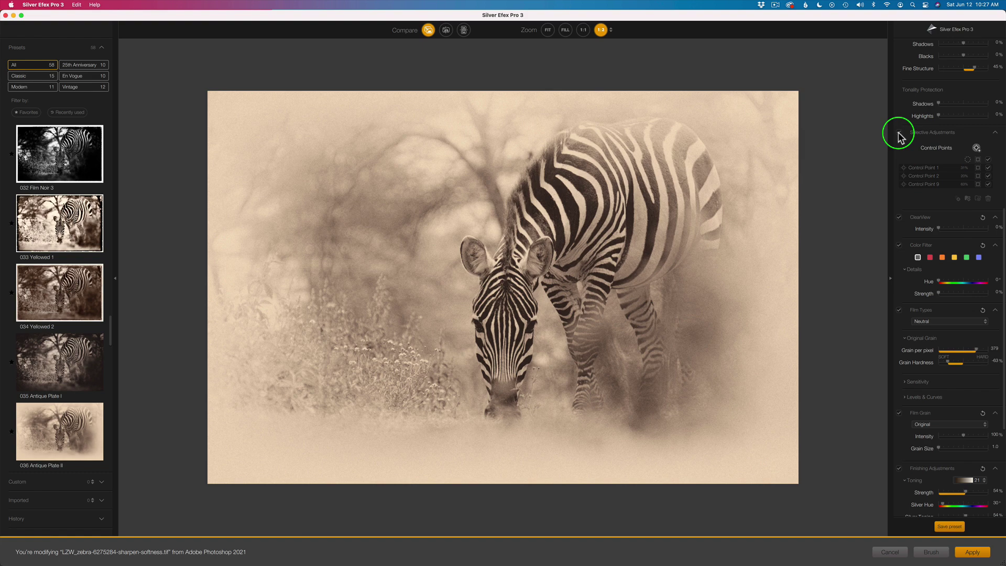
left_click(611, 31)
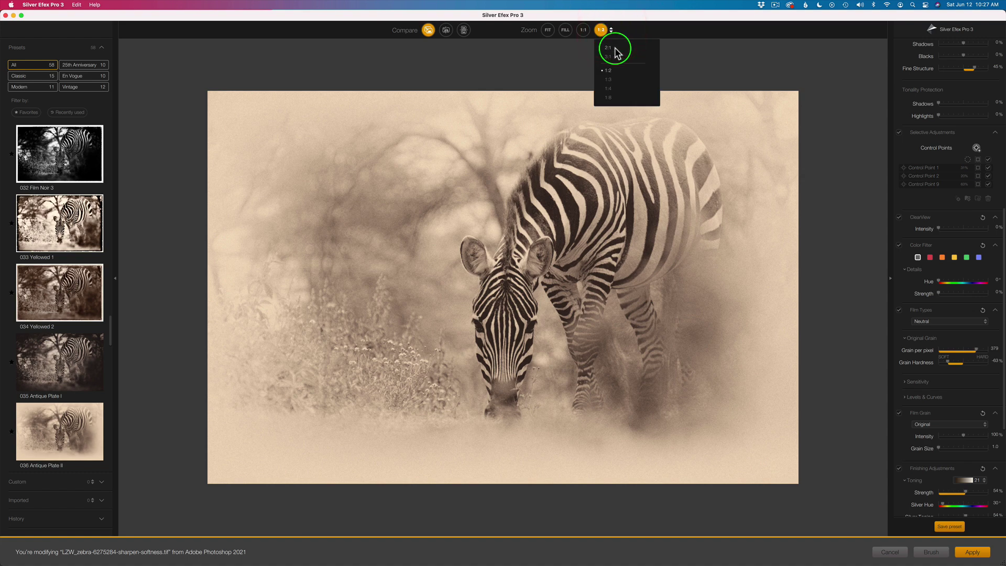
left_click(615, 48)
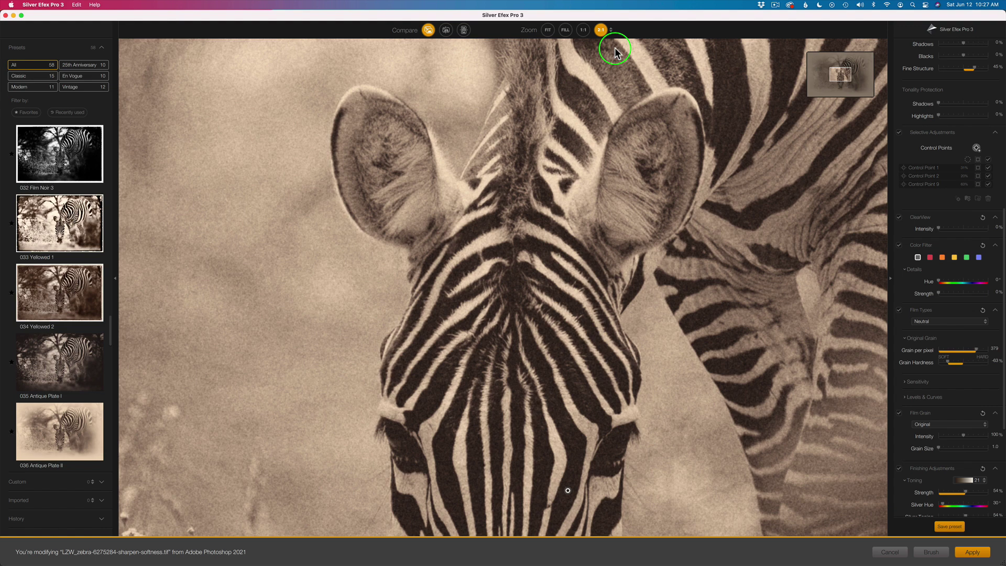
left_click(835, 77)
left_click_drag(835, 79, 830, 82)
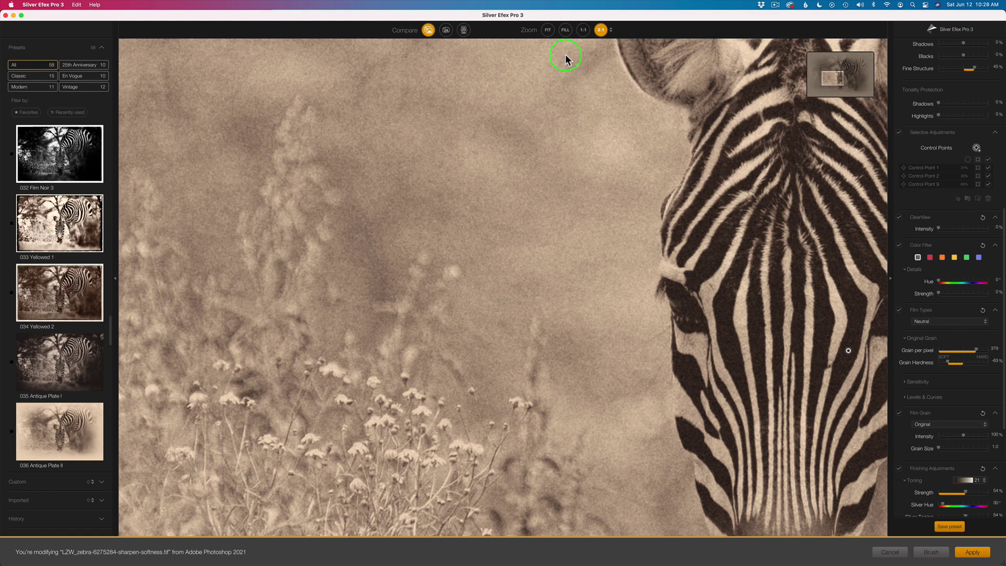
left_click(547, 30)
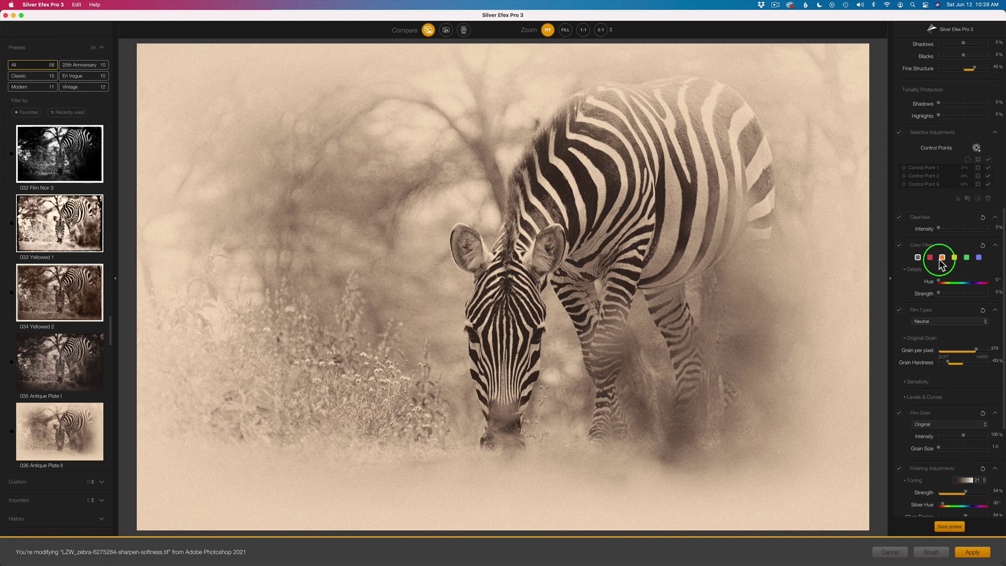
left_click(611, 31)
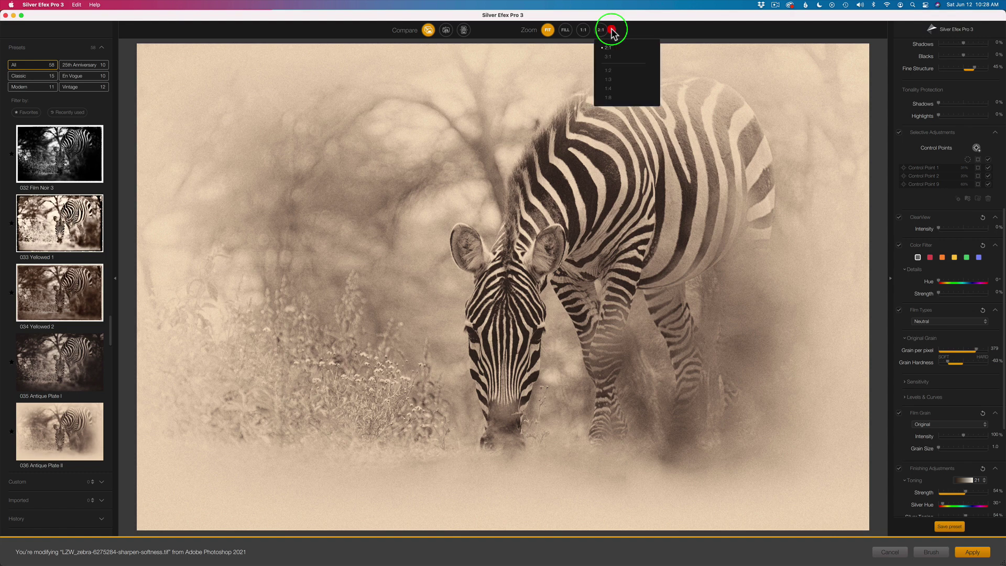
left_click(609, 71)
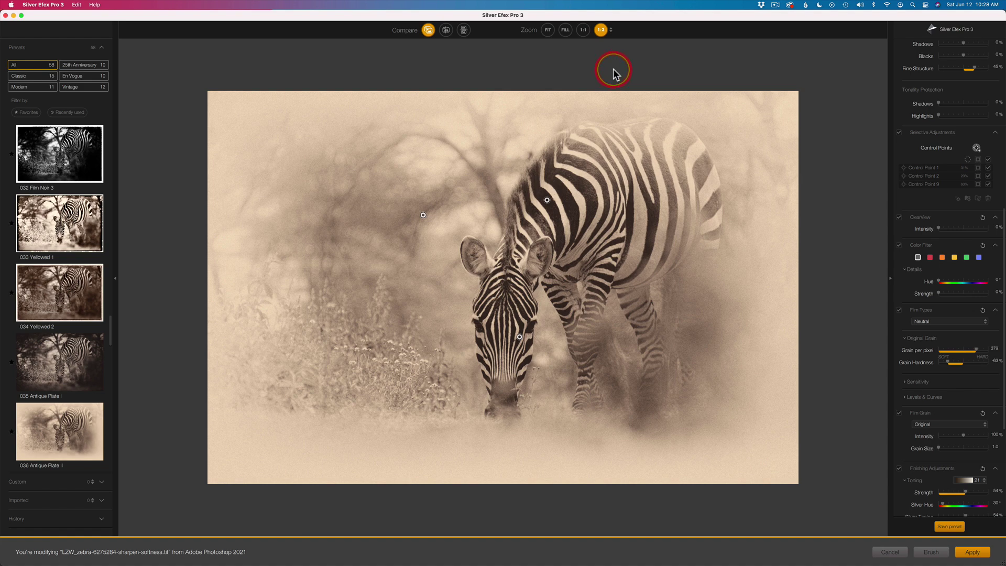
Step: Hide the control-point markers and bring the Finishing Adjustments section into view
left_click(835, 204)
left_click_drag(1003, 263, 1000, 422)
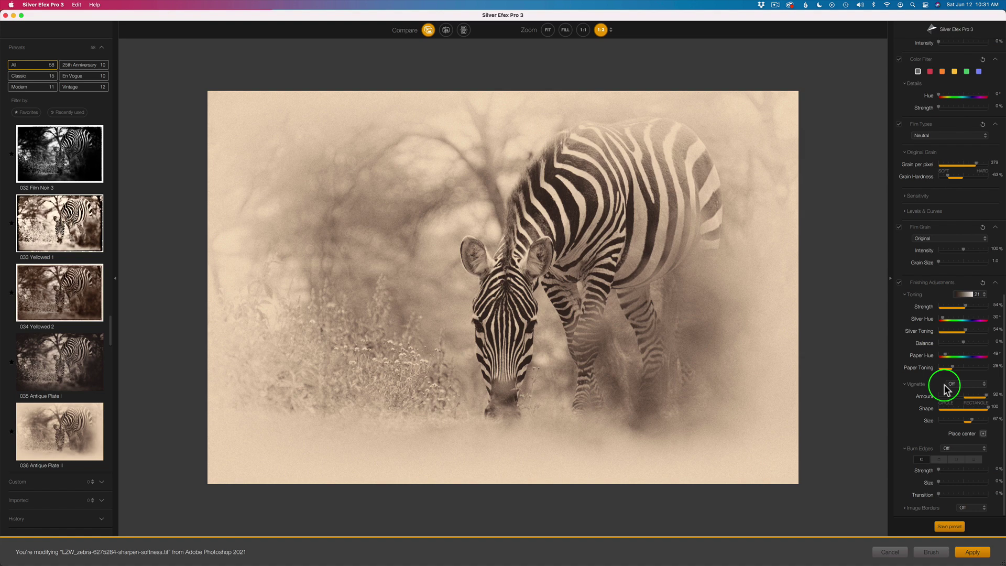
Step: Preview the Lens Falloff 2 vignette preset, then set the vignette back to Off
left_click(980, 385)
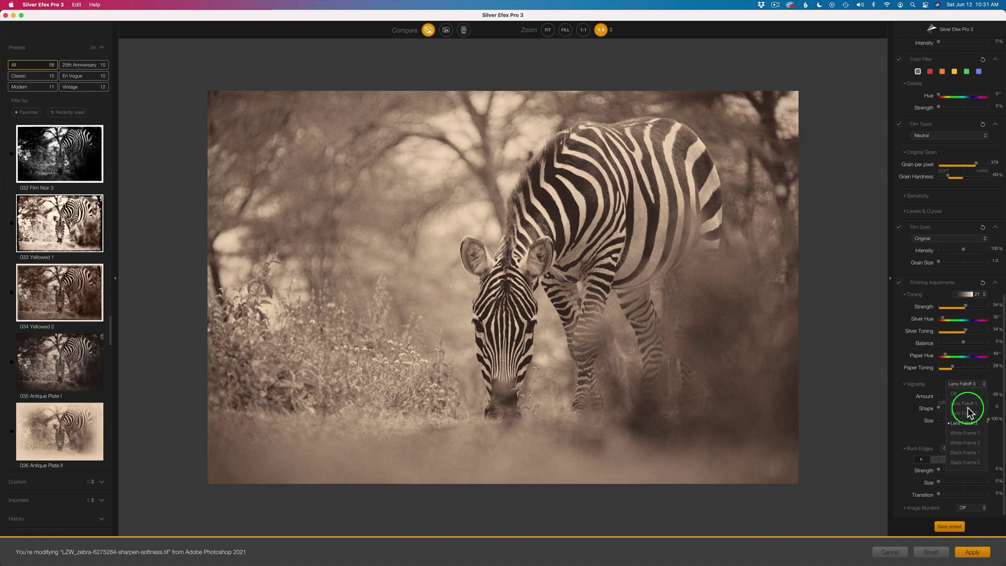
left_click(963, 413)
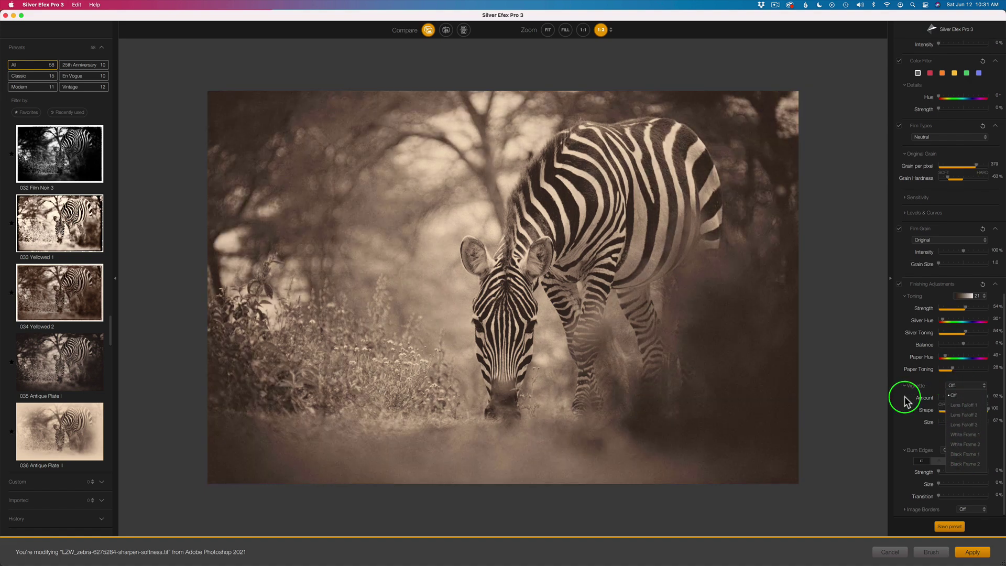
left_click(905, 400)
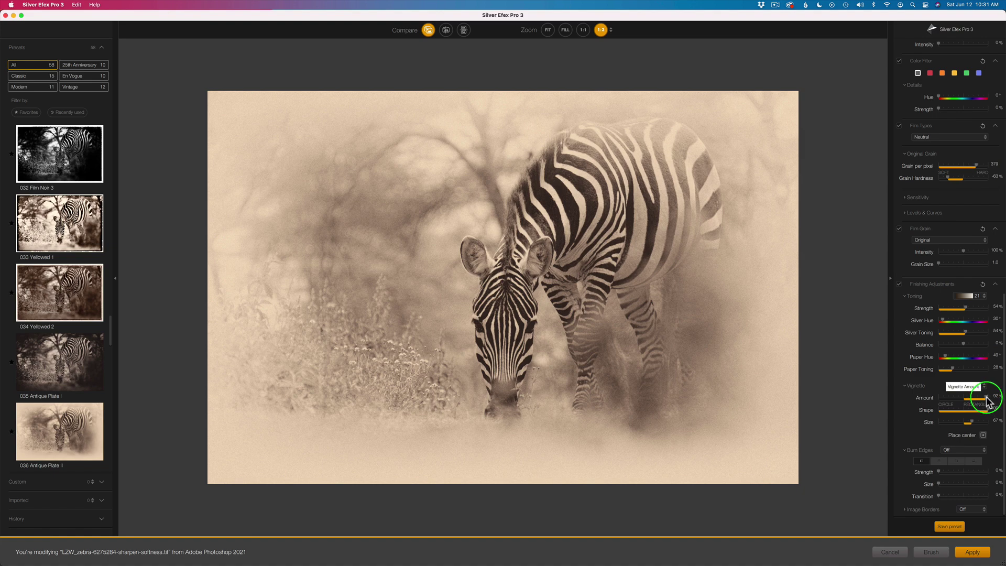
Step: Set the vignette Amount to 92% so the photo's edges lighten
left_click_drag(987, 401, 957, 402)
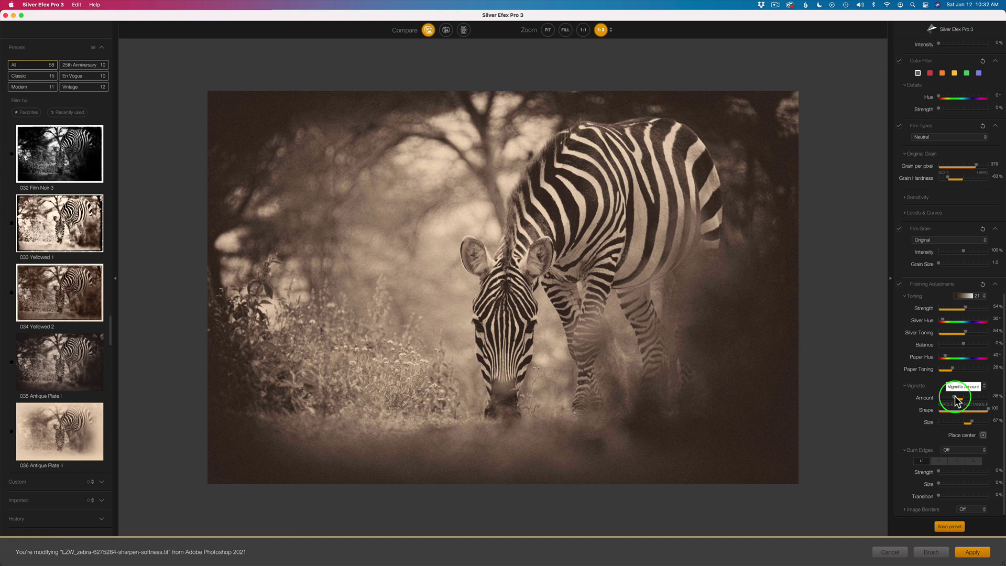
left_click_drag(956, 401, 986, 403)
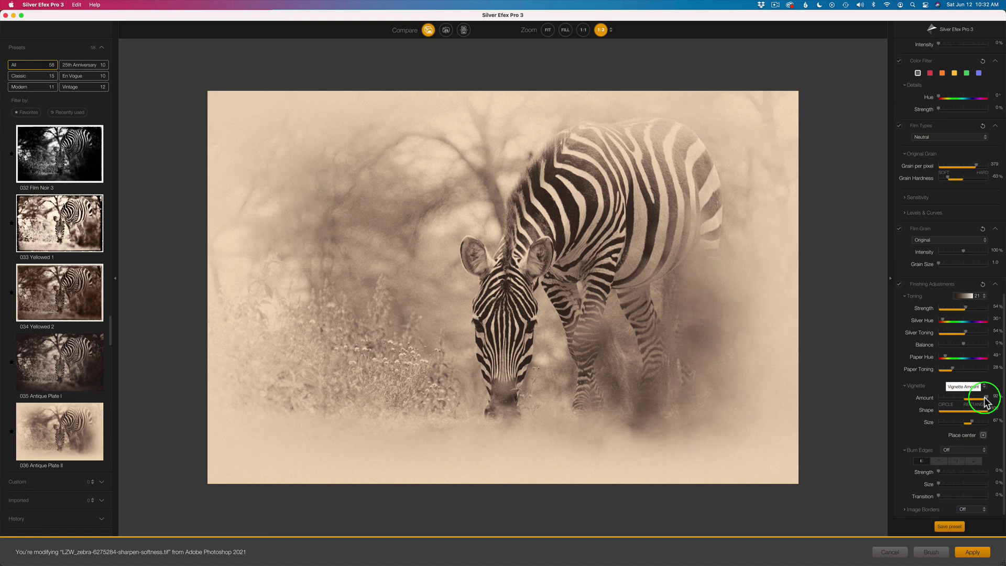
left_click(985, 403)
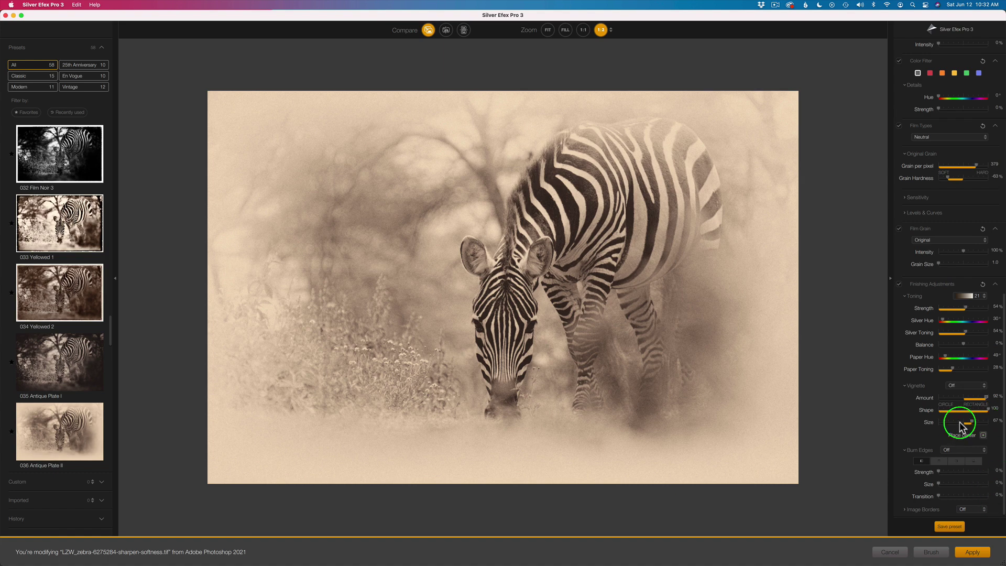
scroll(994, 404, "down", 1)
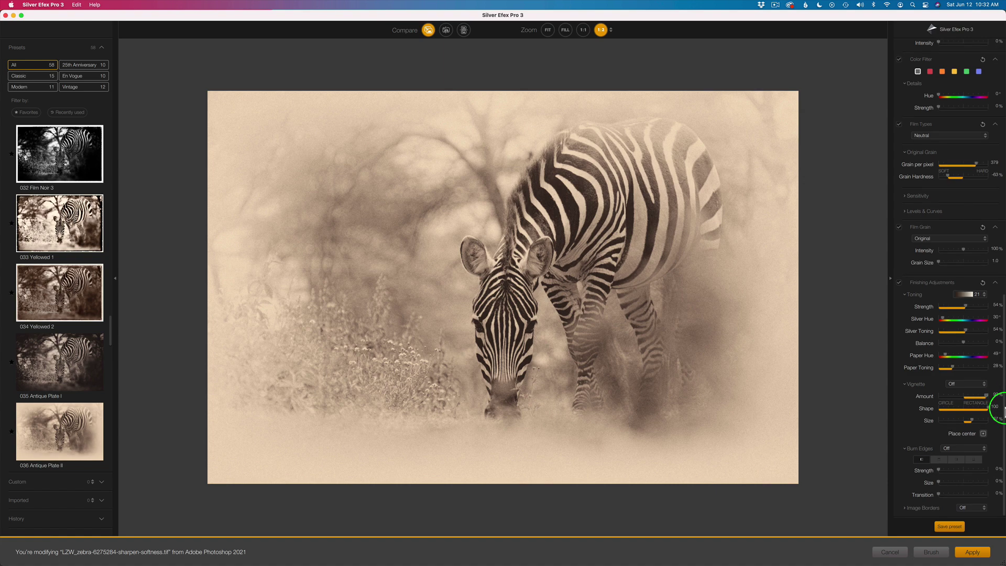
Step: Compare border Types 1 through 4 in Image Borders and keep the rough-edged Type 5 border
left_click(904, 507)
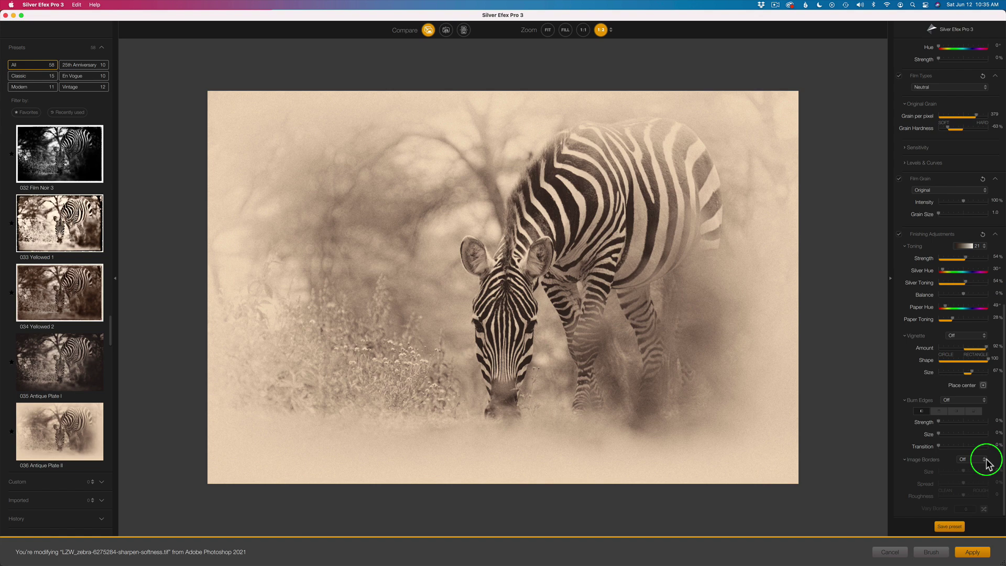
left_click(986, 462)
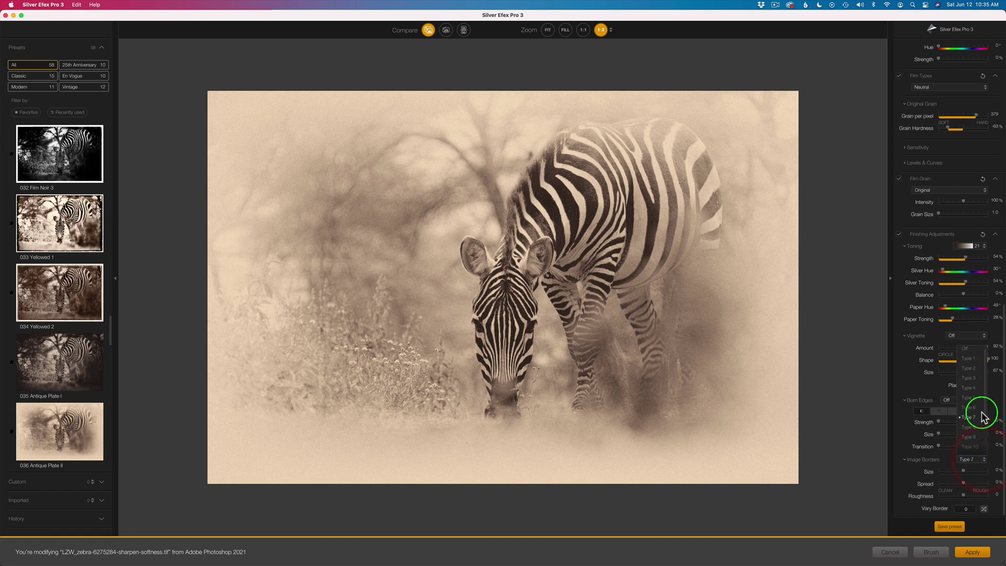
left_click(973, 378)
scroll(975, 387, "down", 3)
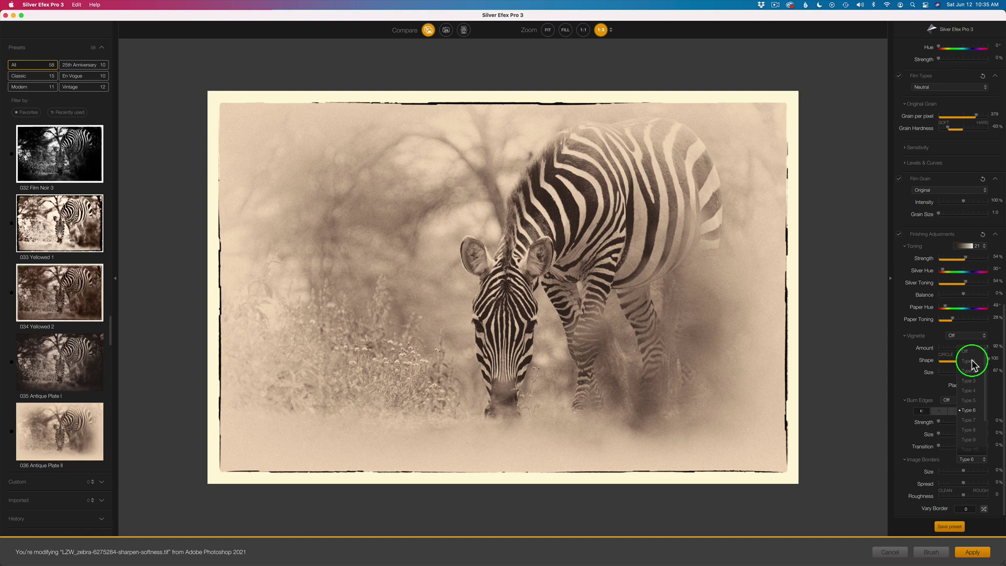
left_click(972, 362)
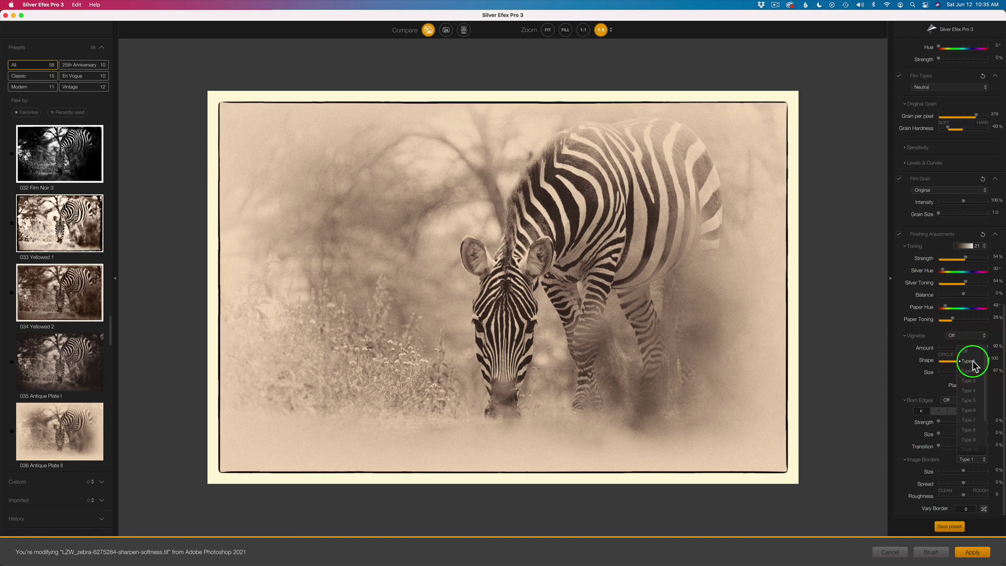
left_click(969, 371)
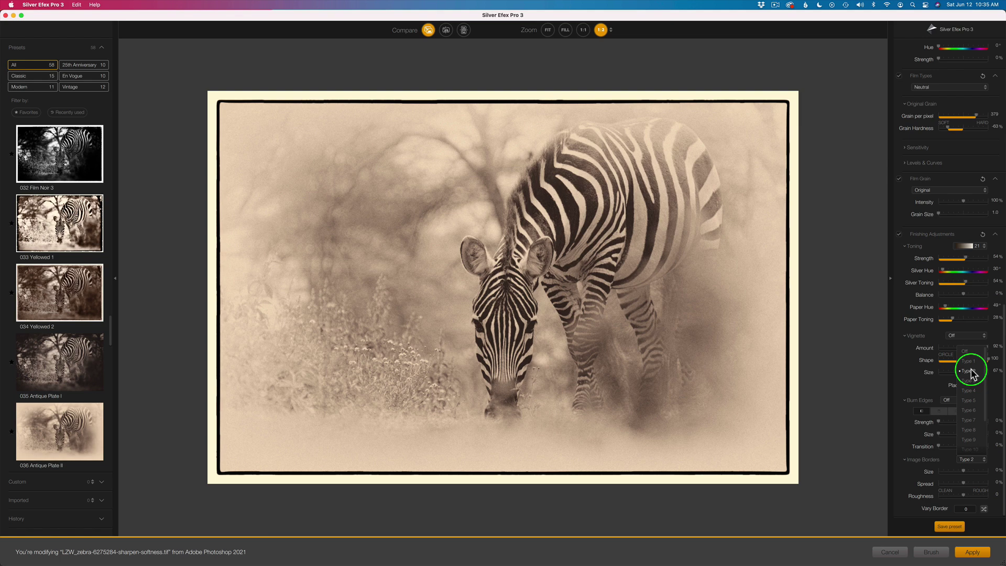
left_click(968, 381)
left_click(968, 391)
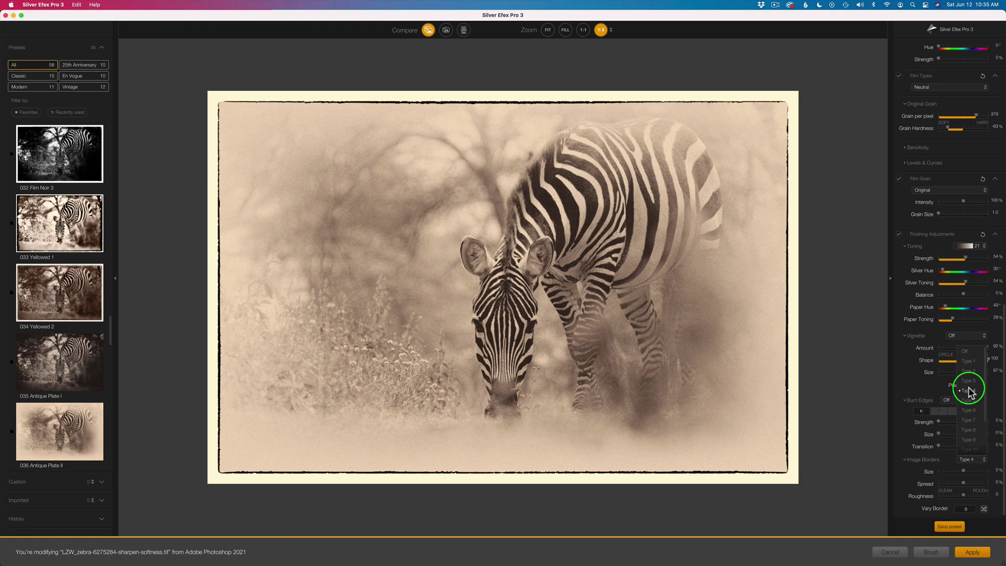
left_click(968, 401)
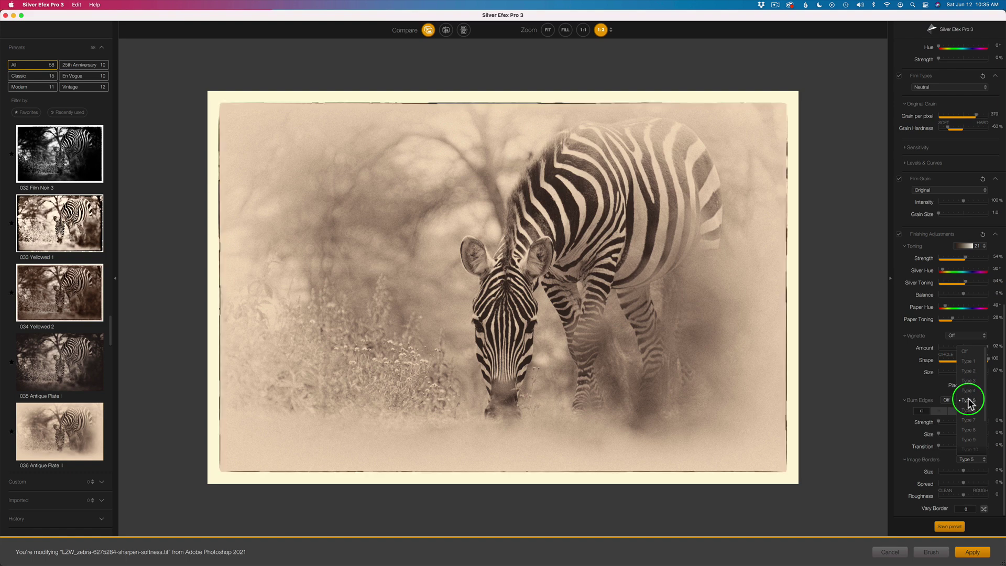
left_click(968, 400)
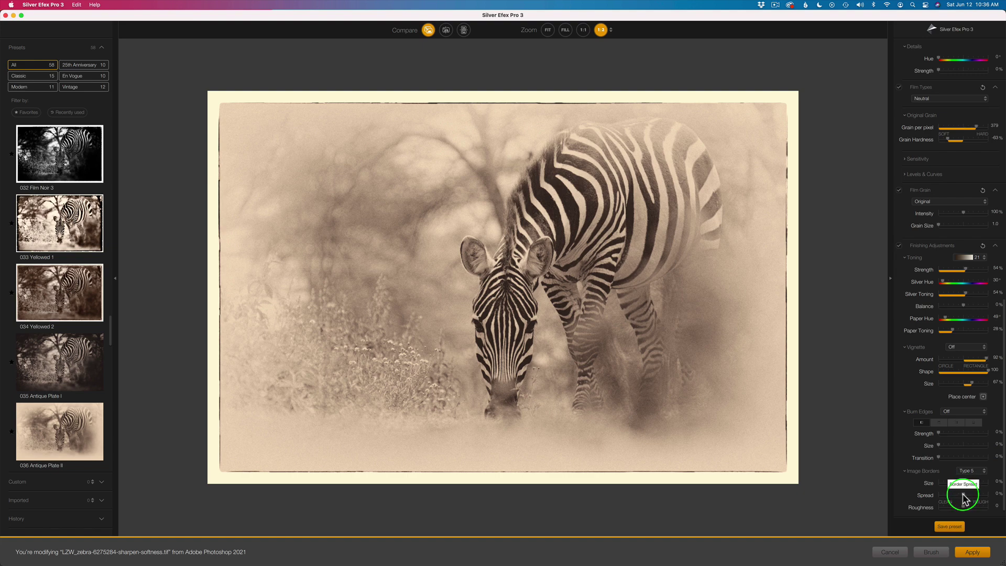
mouse_move(963, 493)
left_mouse_down()
mouse_move(986, 497)
mouse_move(936, 495)
mouse_move(963, 499)
left_mouse_up()
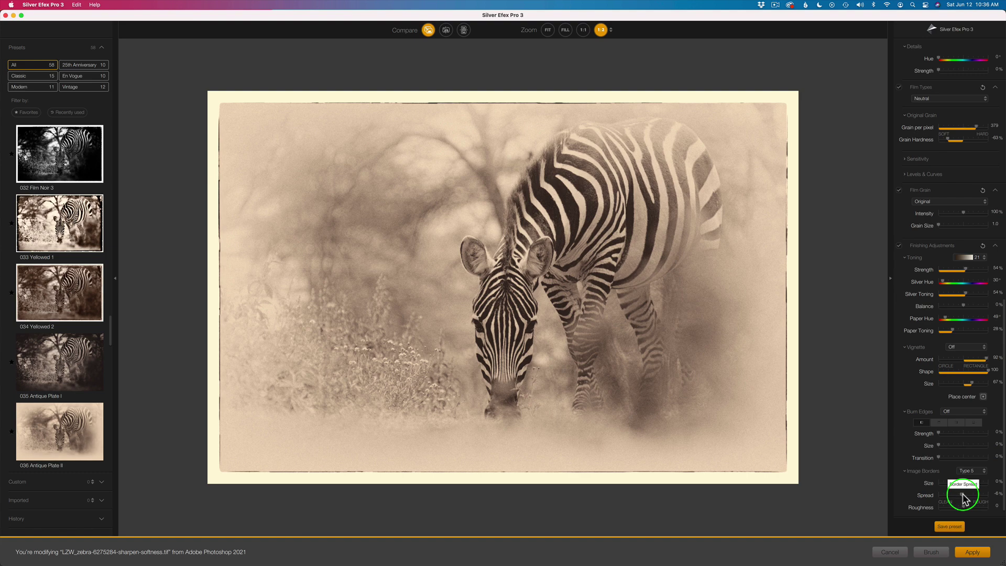
left_click_drag(962, 498, 964, 498)
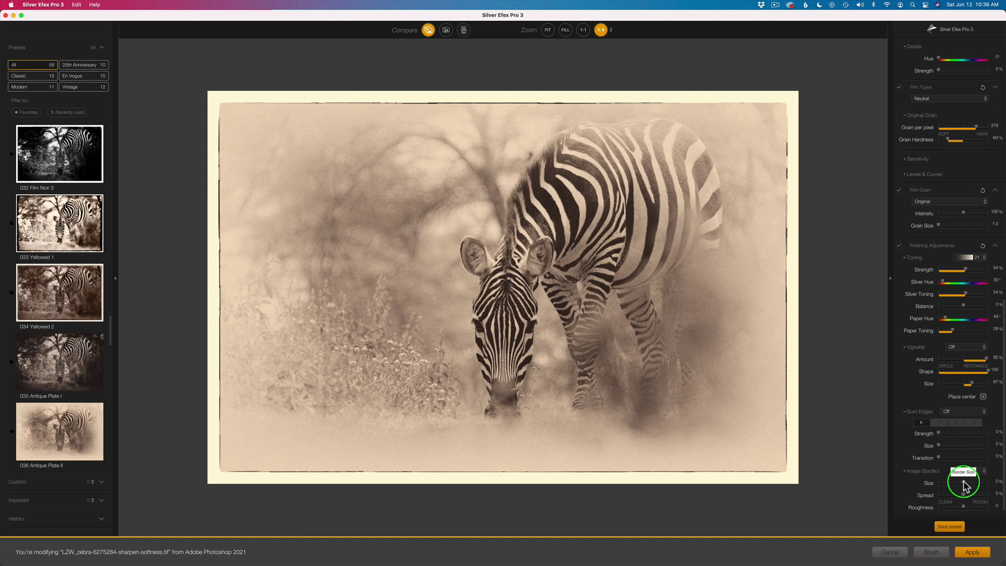
mouse_move(963, 486)
left_mouse_down()
mouse_move(982, 486)
mouse_move(921, 485)
left_mouse_up()
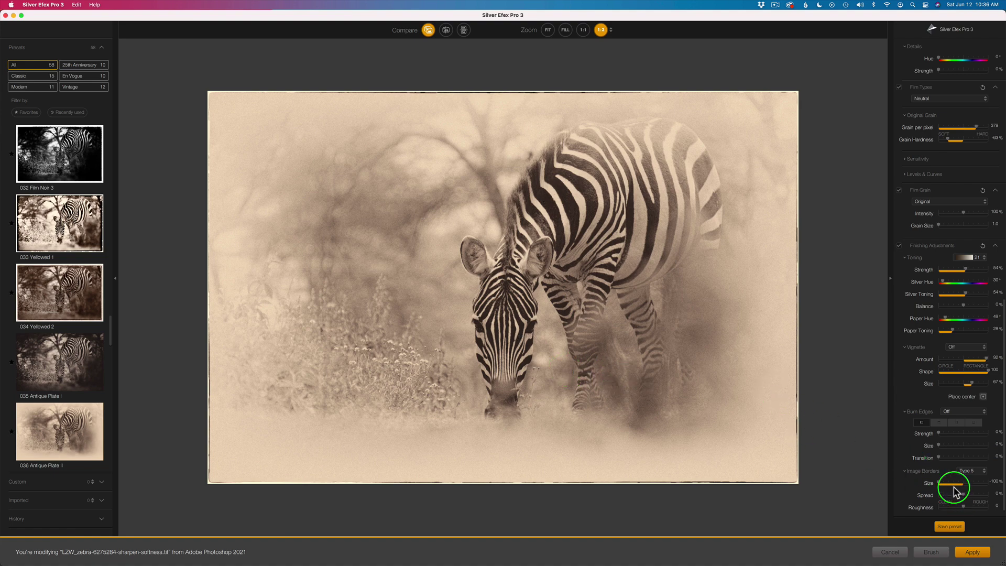
double_click(934, 483)
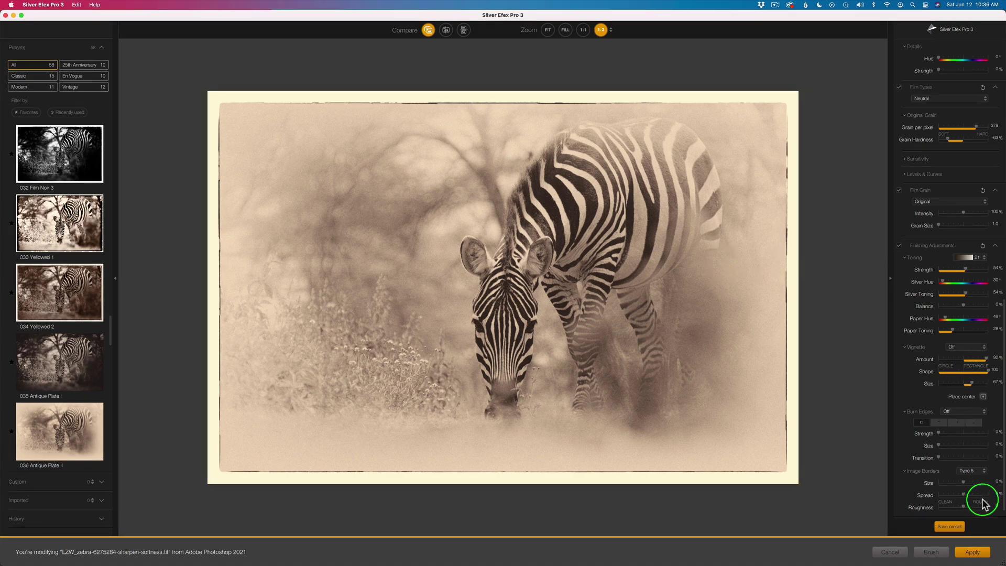
left_click_drag(963, 509, 988, 509)
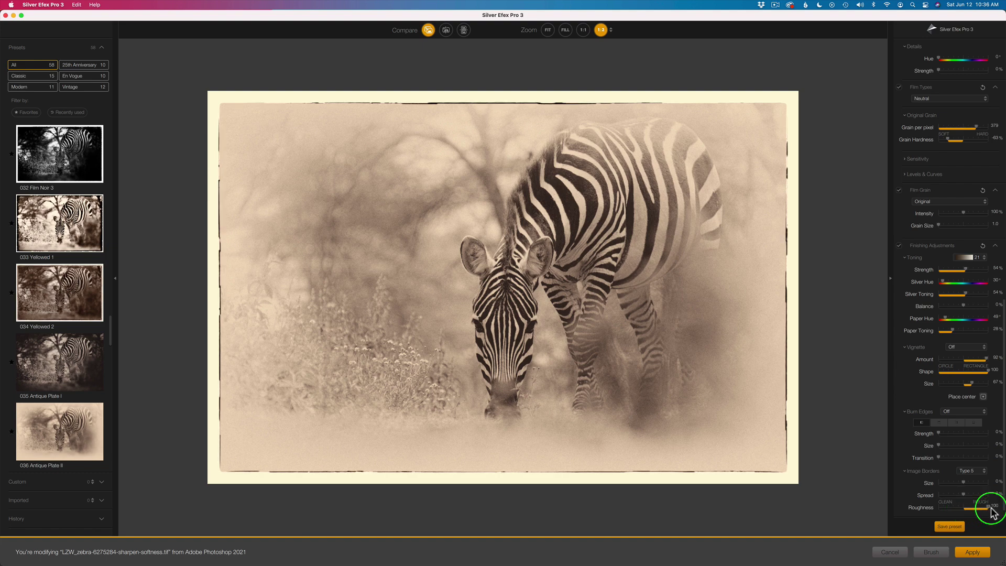
left_click_drag(962, 514, 938, 511)
double_click(952, 507)
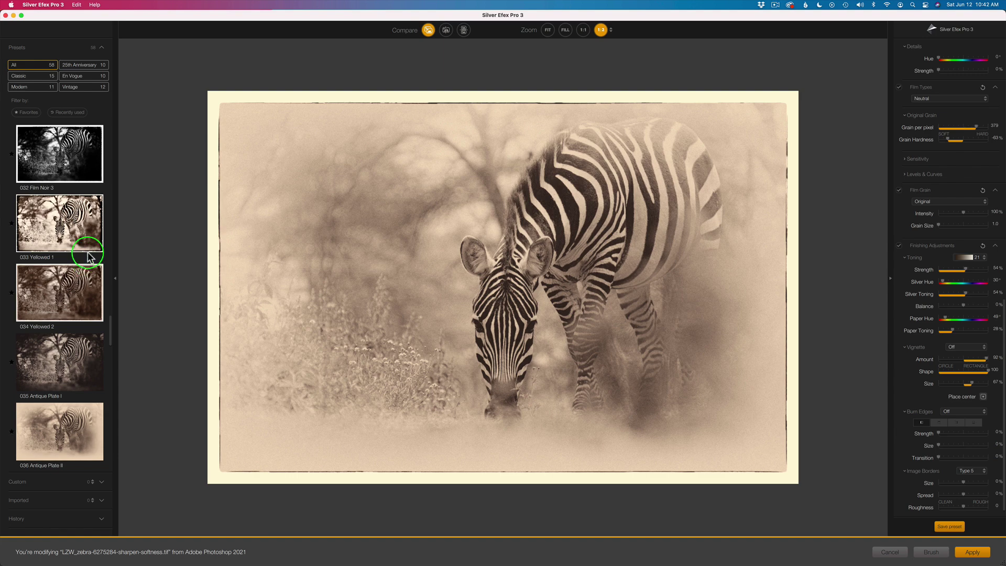
Step: Collapse the left Presets panel to enlarge the zebra preview
left_click(115, 280)
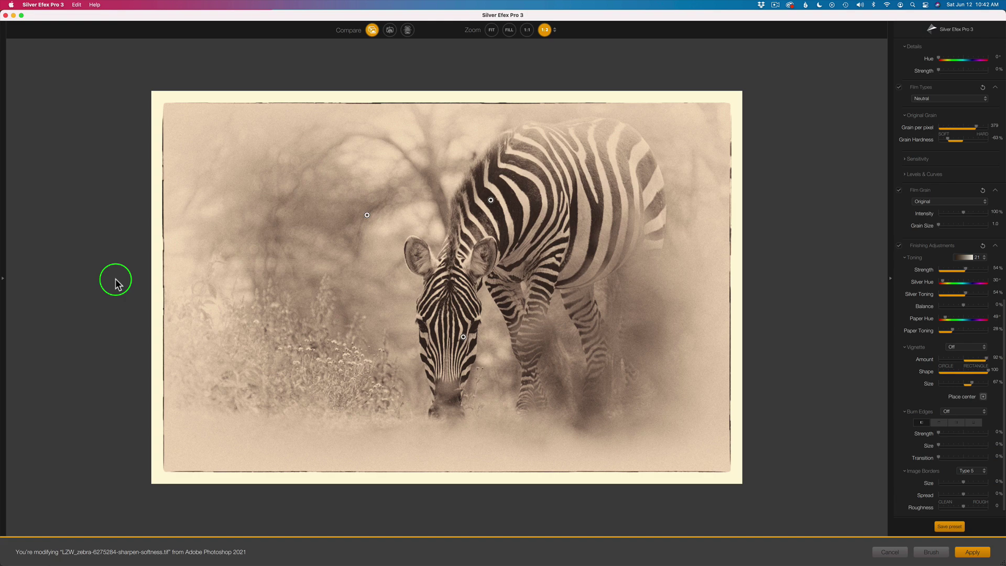
Step: Compare original and sepia versions in split, top/bottom and side-by-side views
left_click(408, 30)
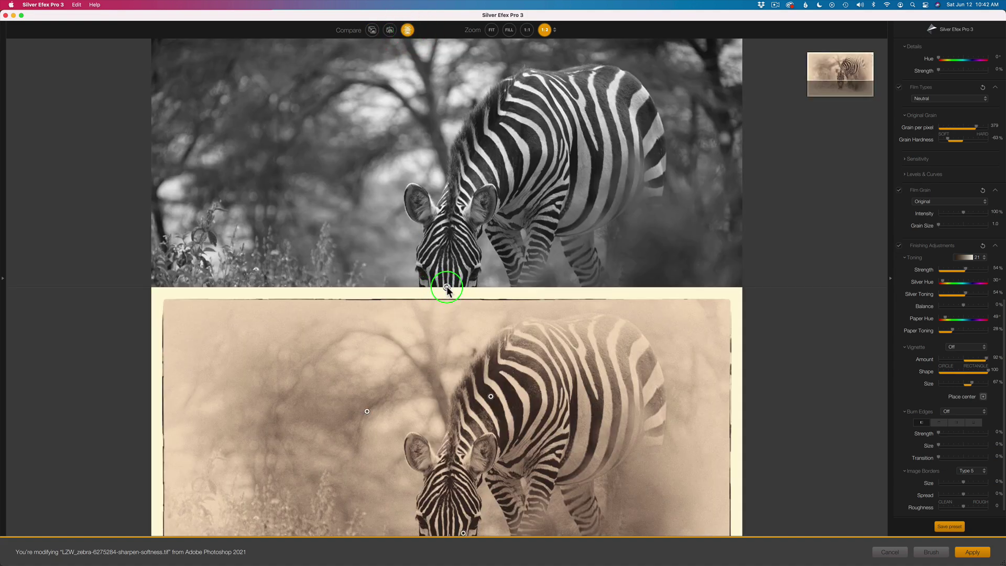
left_click(446, 286)
left_click(446, 287)
left_click(389, 30)
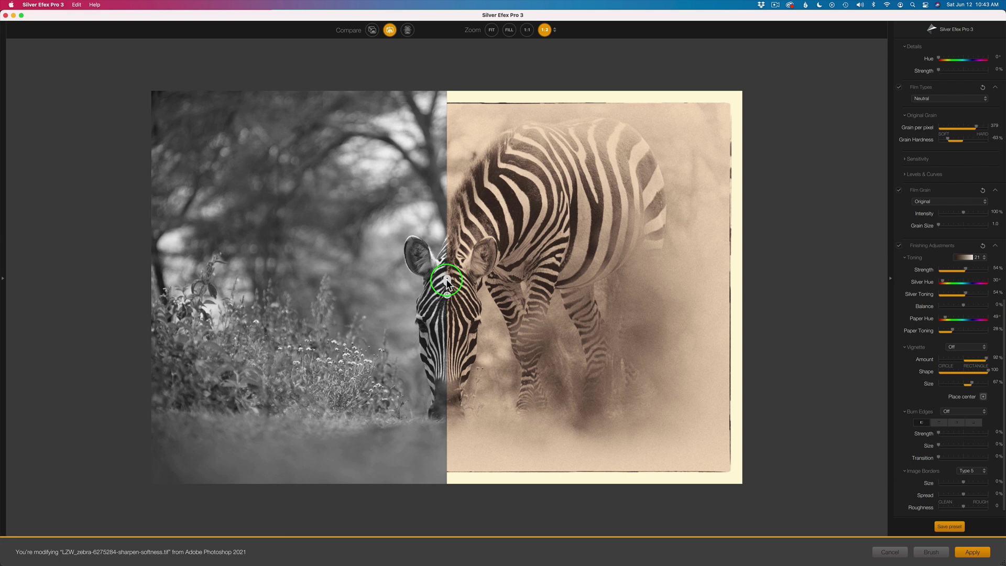
left_click_drag(445, 285, 473, 263)
Step: Toggle the single preview between the original black-and-white and the sepia result
left_click(372, 30)
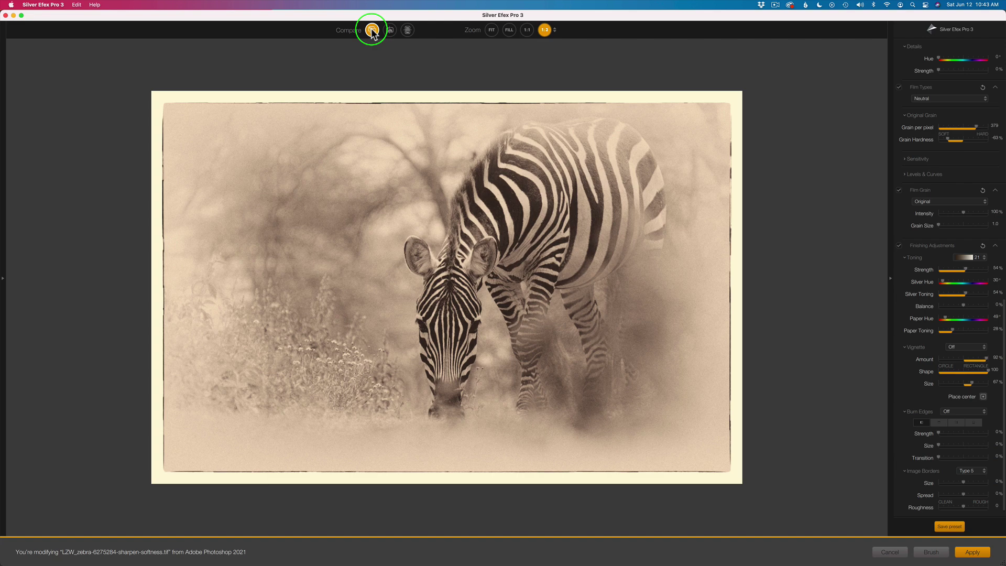
left_click(372, 30)
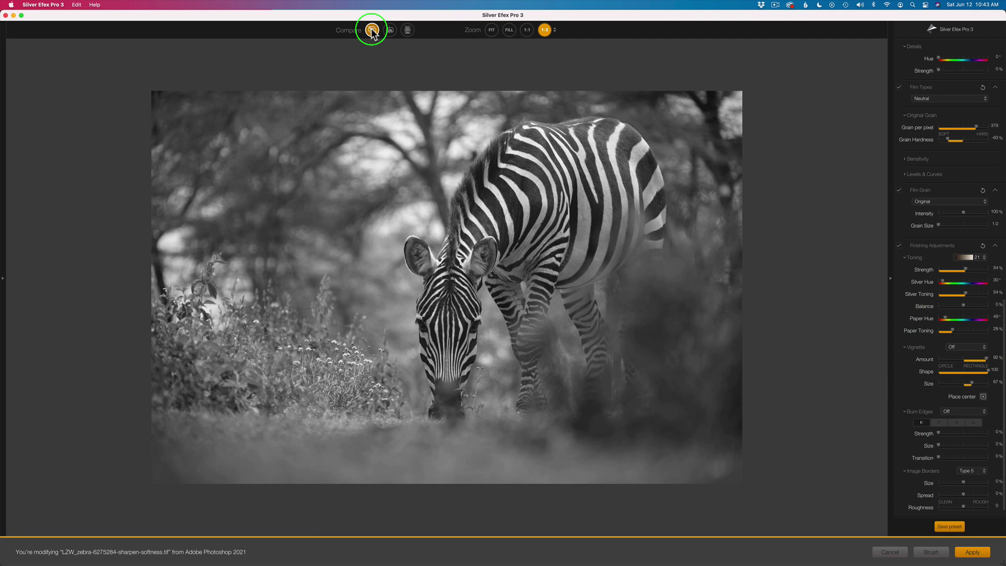
left_click(372, 30)
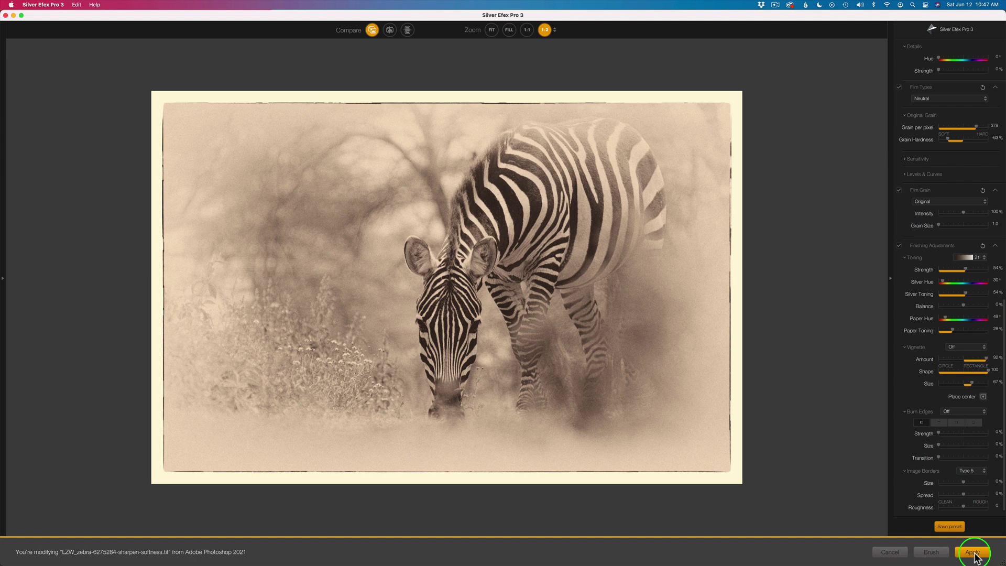
Step: Apply the Silver Efex result to Photoshop and collapse the Nik Collection tool list to icons
left_click(973, 553)
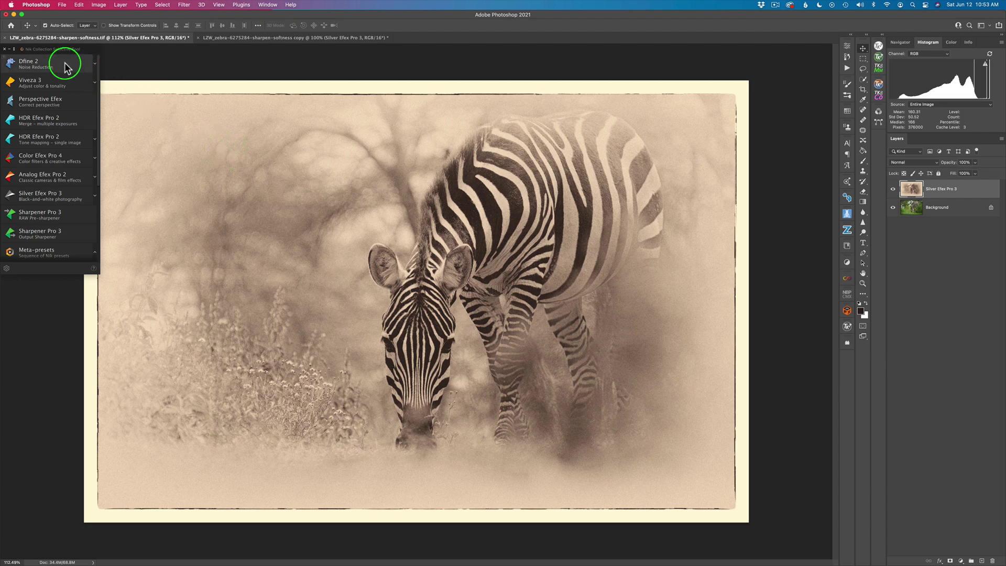
left_click(14, 49)
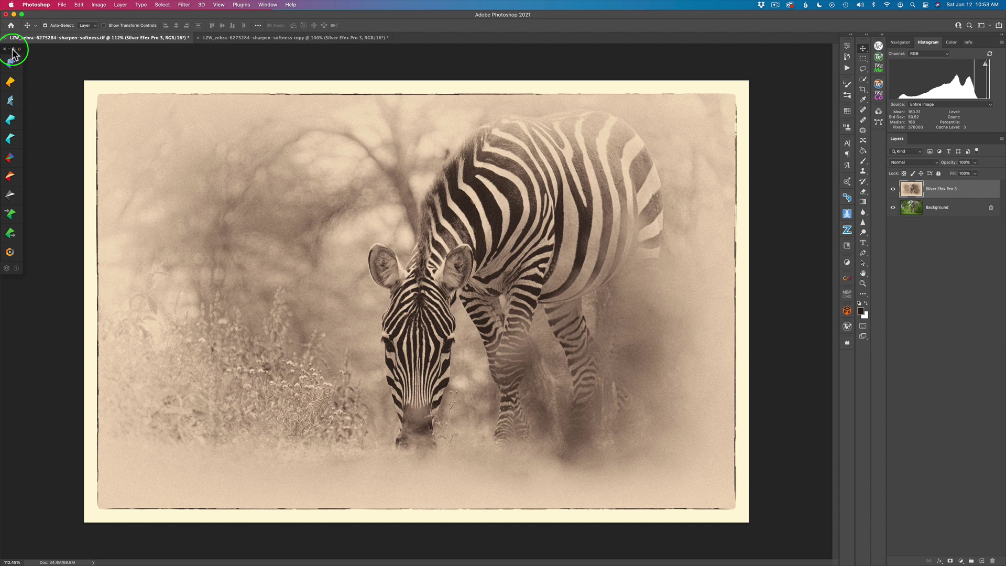
left_click(14, 49)
left_click(14, 49)
Step: Minimize, restore and close the Nik Selective Tool, then check the File menu to reopen it
left_click(11, 48)
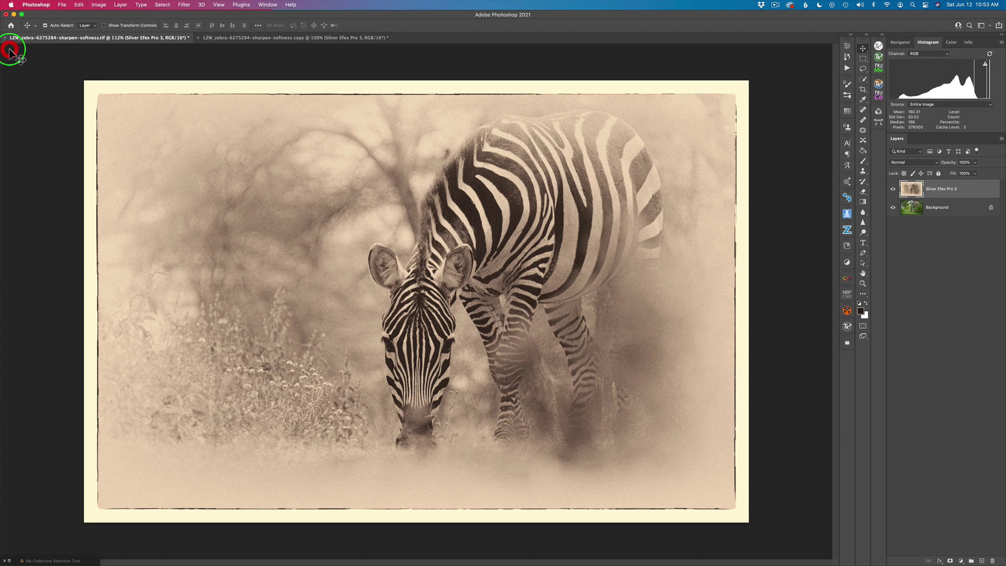
left_click(9, 561)
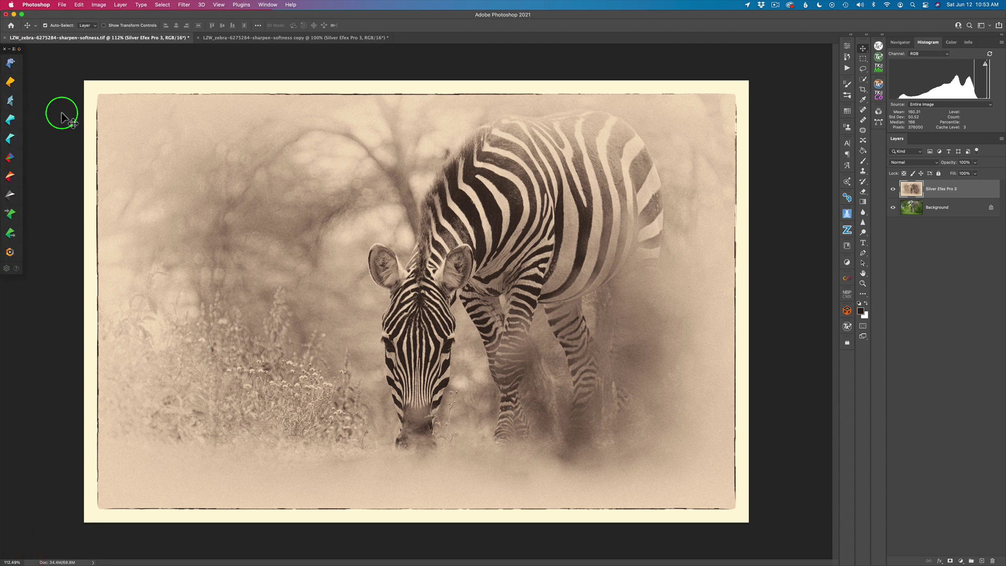
left_click(14, 49)
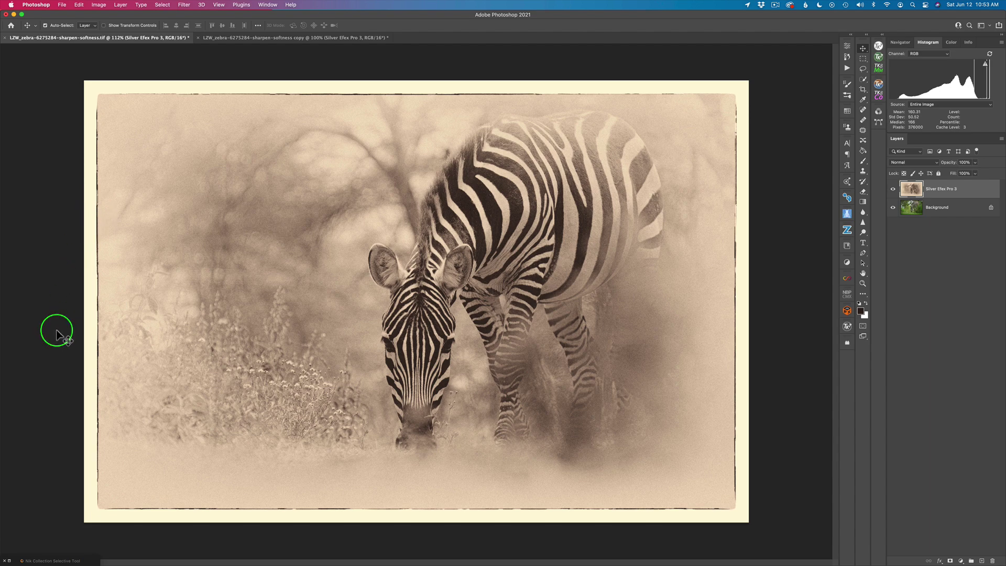
left_click(6, 562)
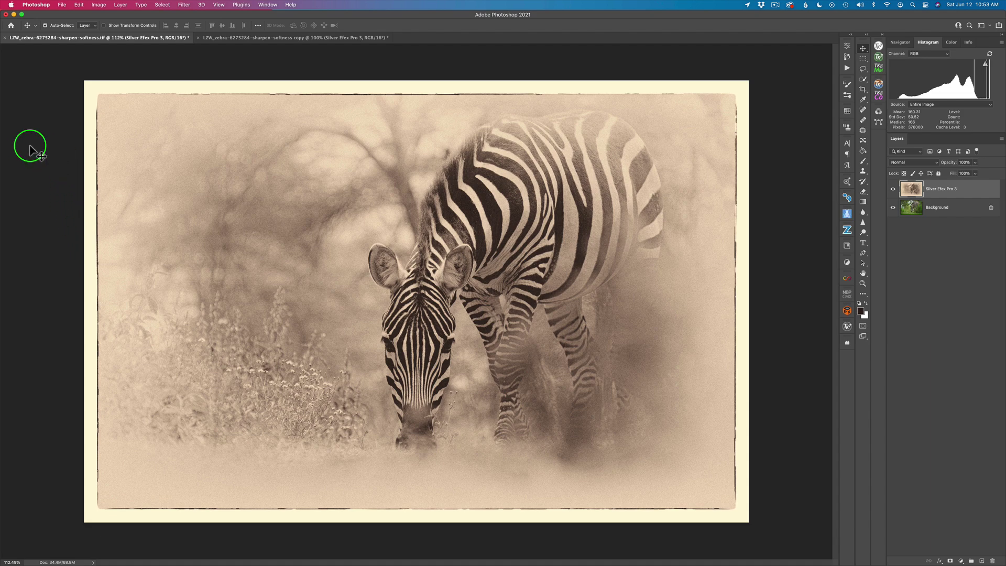
left_click(63, 5)
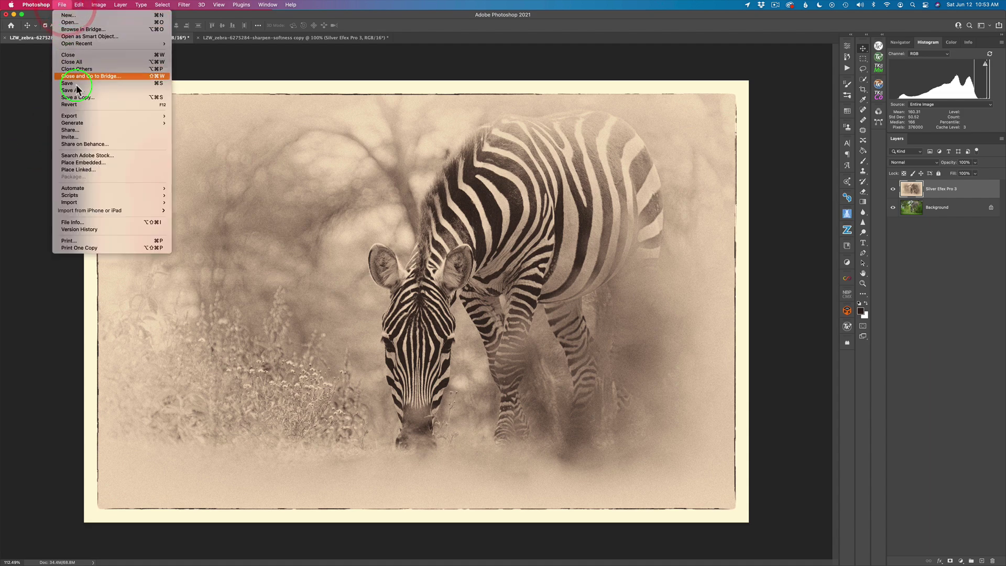
mouse_move(167, 188)
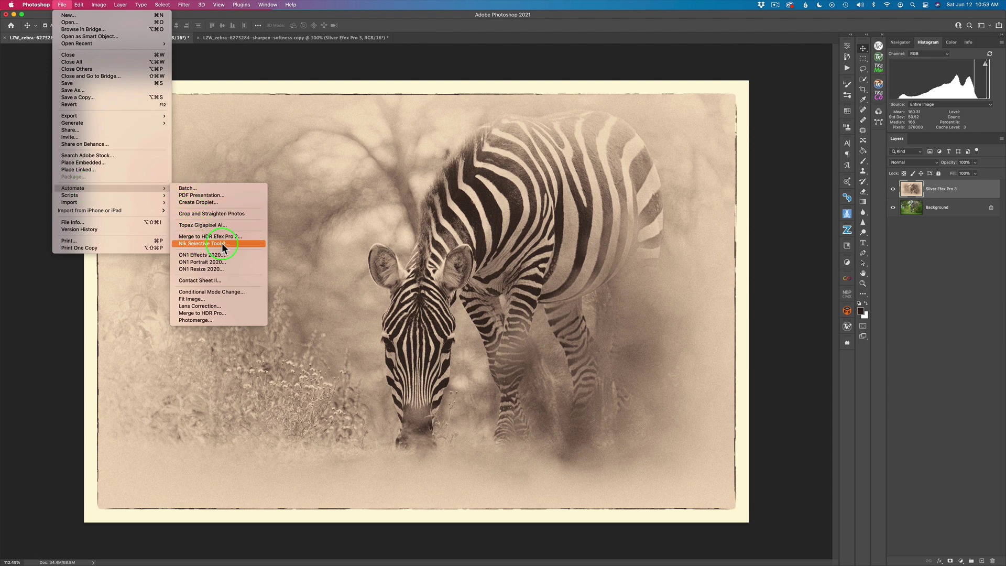
left_click(234, 58)
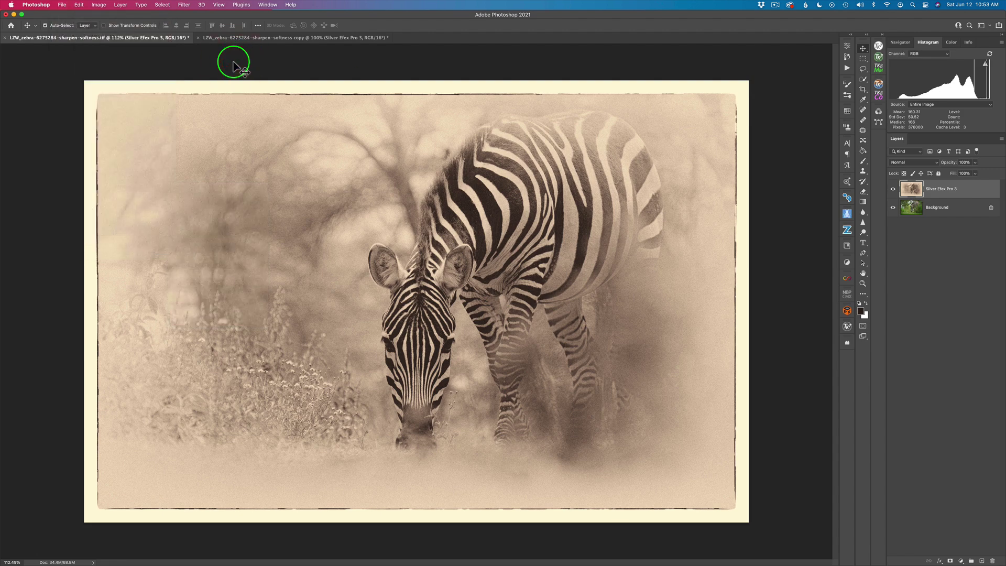
left_click(893, 189)
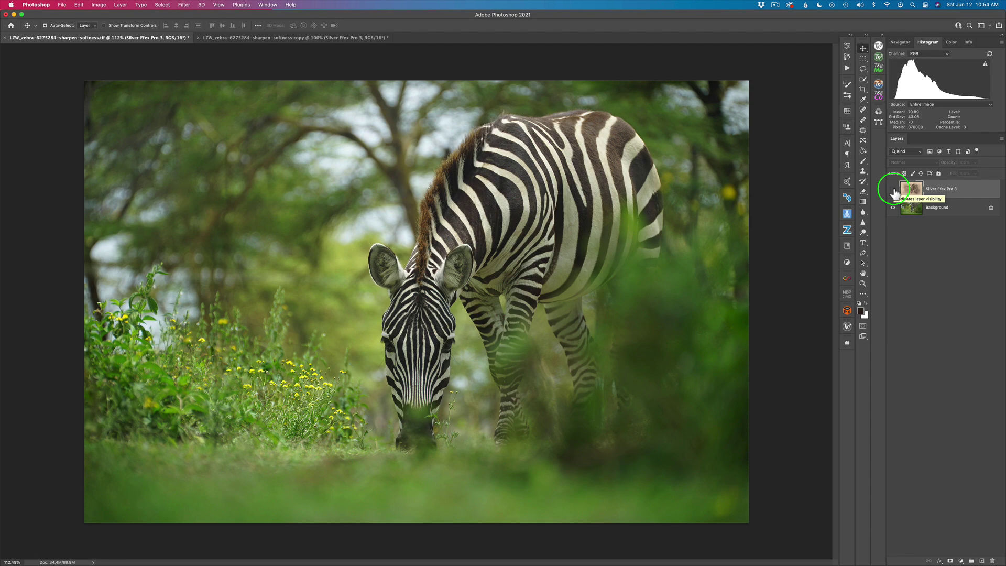
left_click(894, 190)
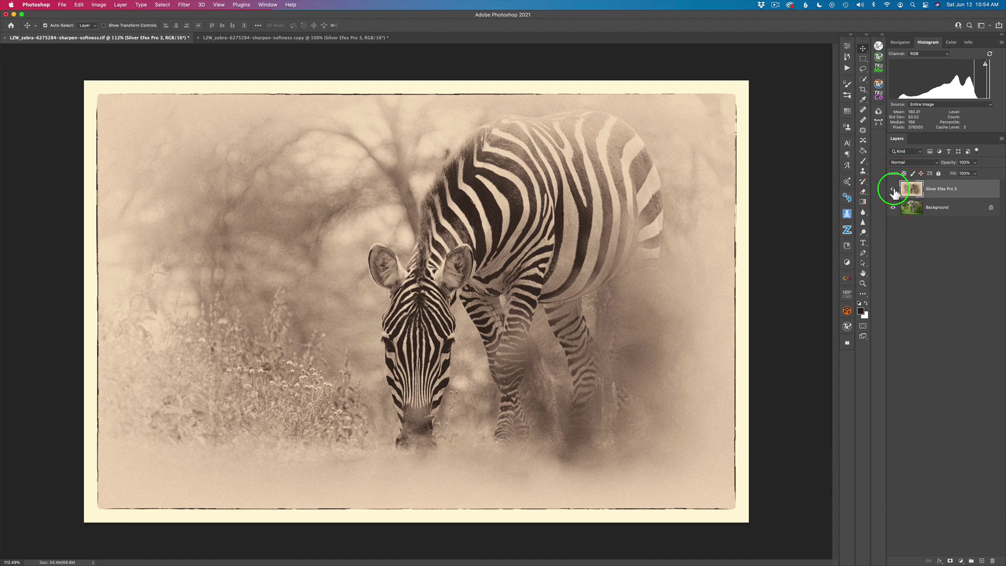